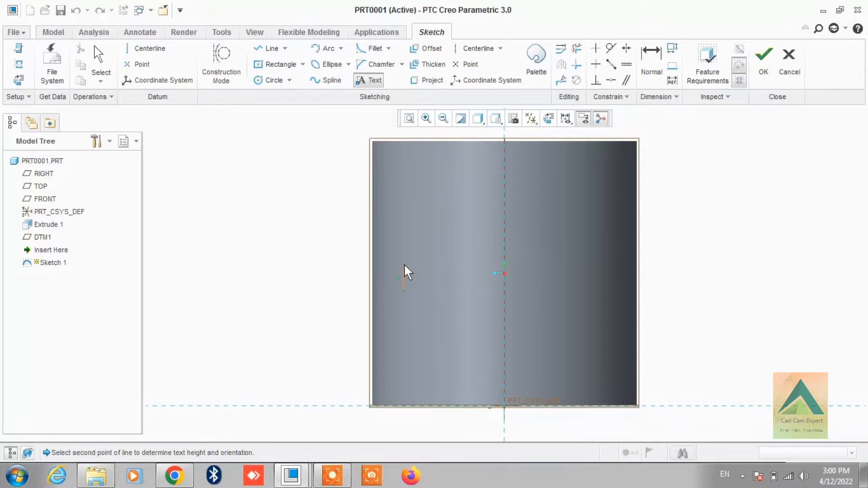
Add the text "Cad Cam Expert" in font3d, about 9.84 high and starting about 43.28 above the cylinder's base, and finish the sketch.
left_click(405, 272)
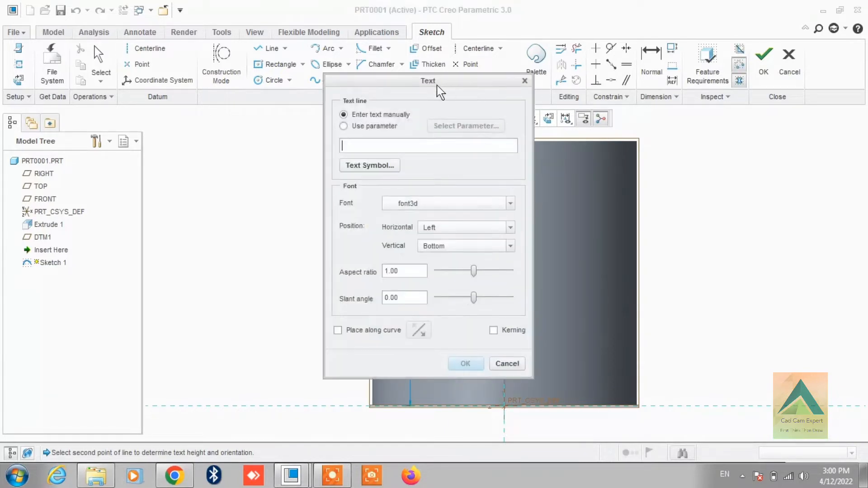
mouse_move(437, 91)
left_mouse_down()
mouse_move(695, 121)
mouse_move(643, 121)
left_mouse_up()
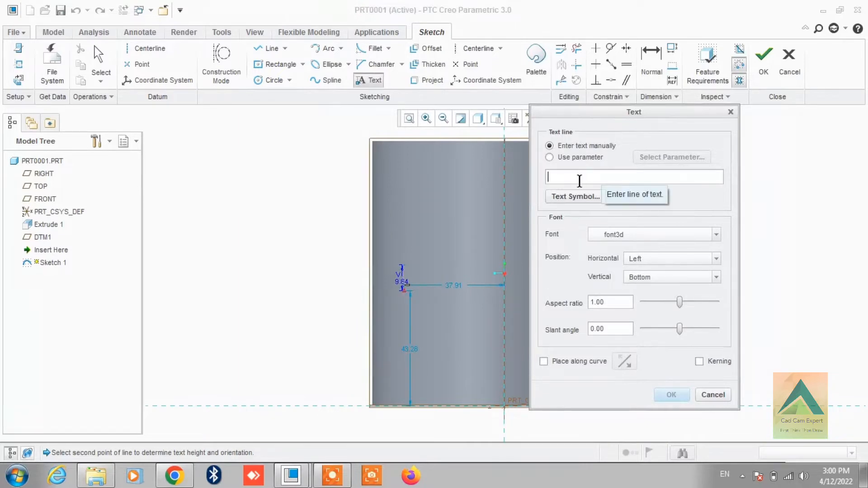
left_click(579, 181)
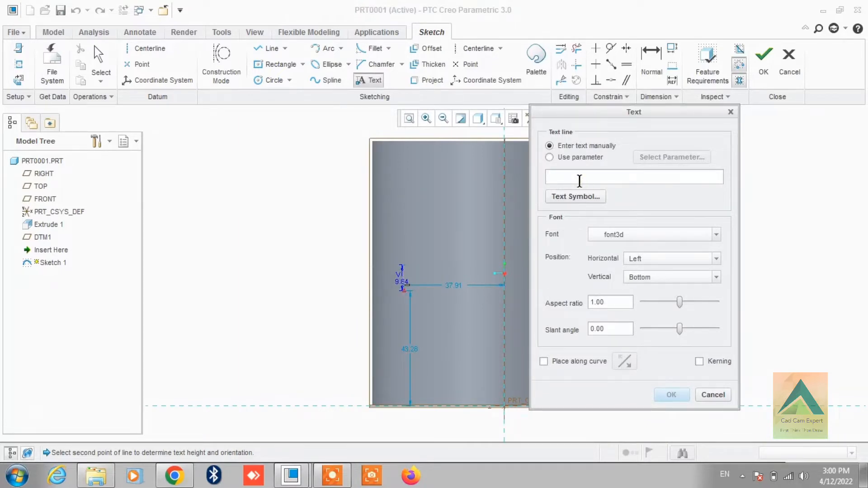
type("Cad Cam Expert")
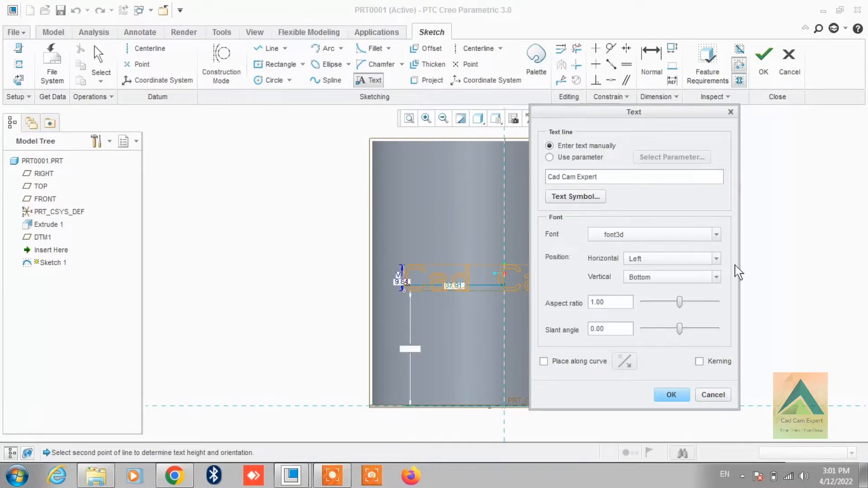
left_click_drag(631, 116, 150, 77)
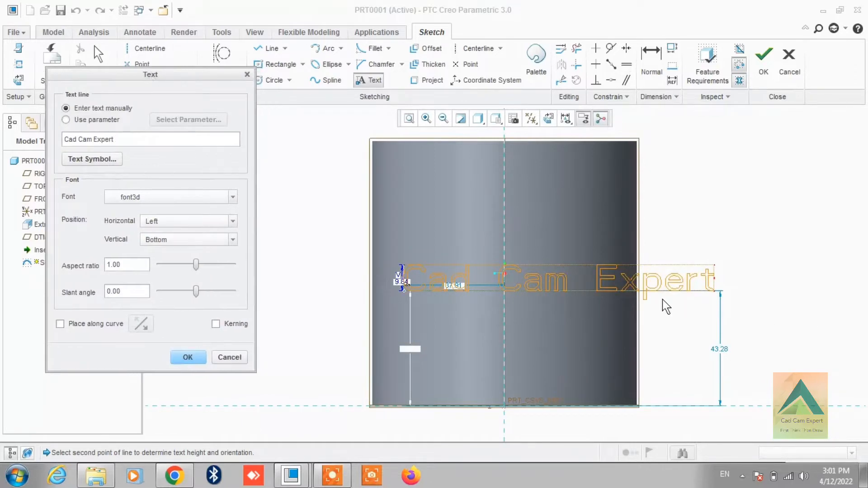
left_click(188, 358)
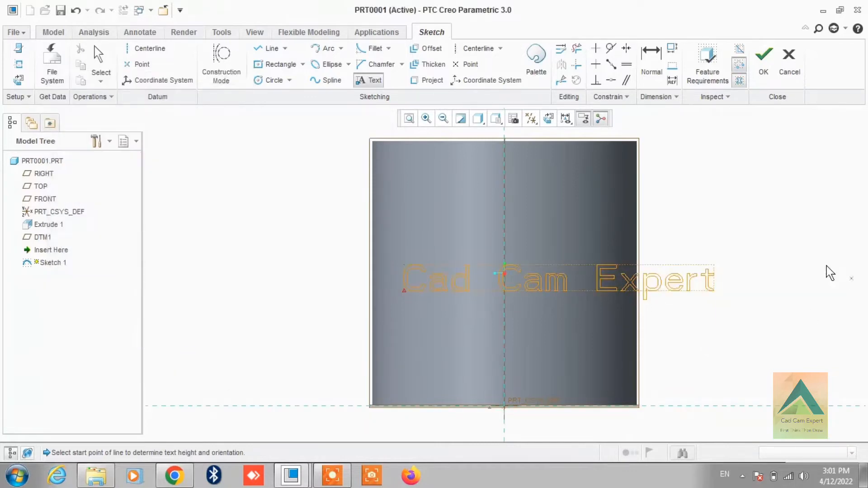
key("ctrl+d")
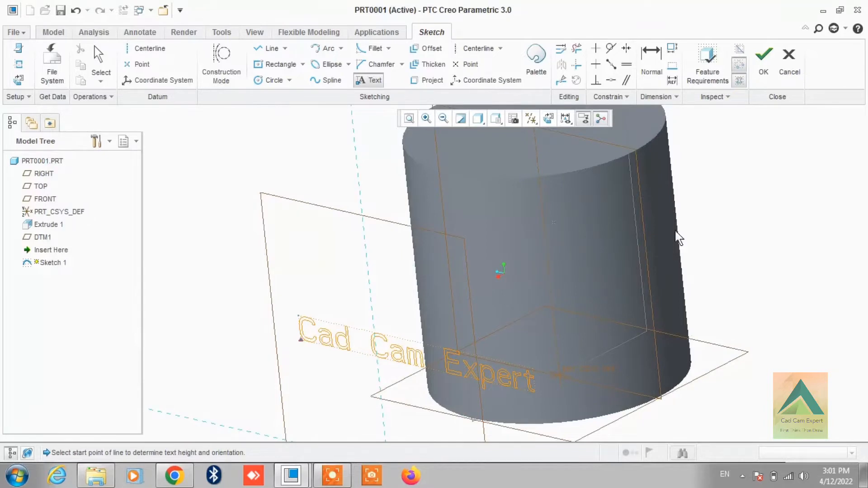
left_click(766, 63)
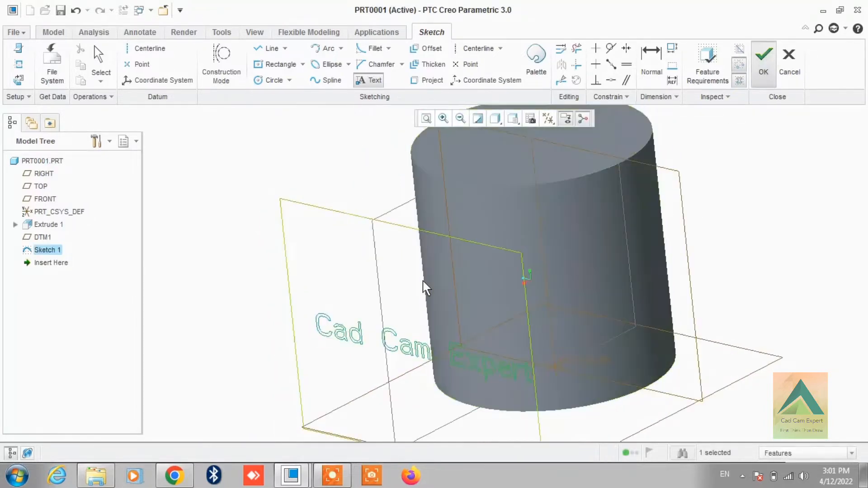
Wrap the text sketch onto the cylinder's solid geometry using the Center origin.
scroll(473, 305, "down", 3)
mouse_move(632, 387)
middle_mouse_down()
mouse_move(606, 362)
mouse_move(629, 364)
middle_mouse_up()
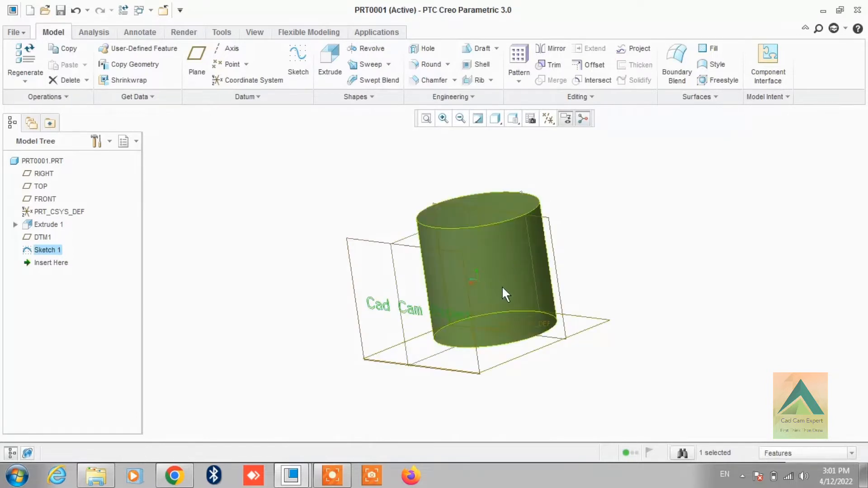
left_click(592, 97)
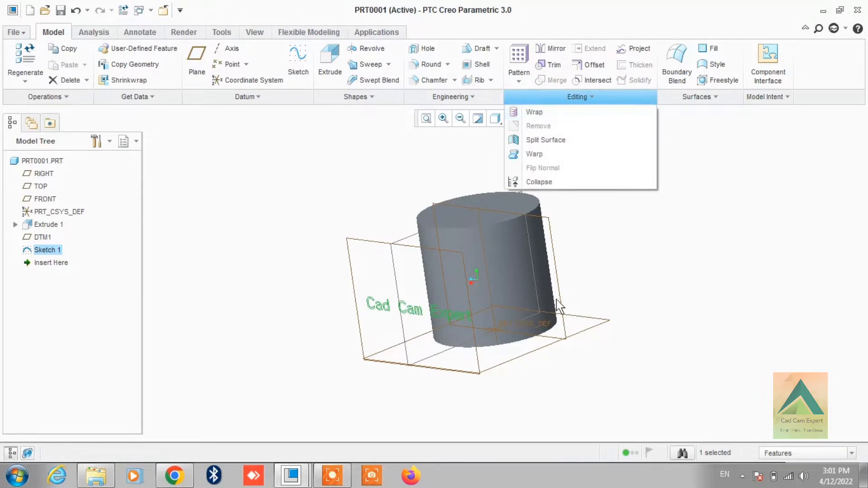
left_click(547, 113)
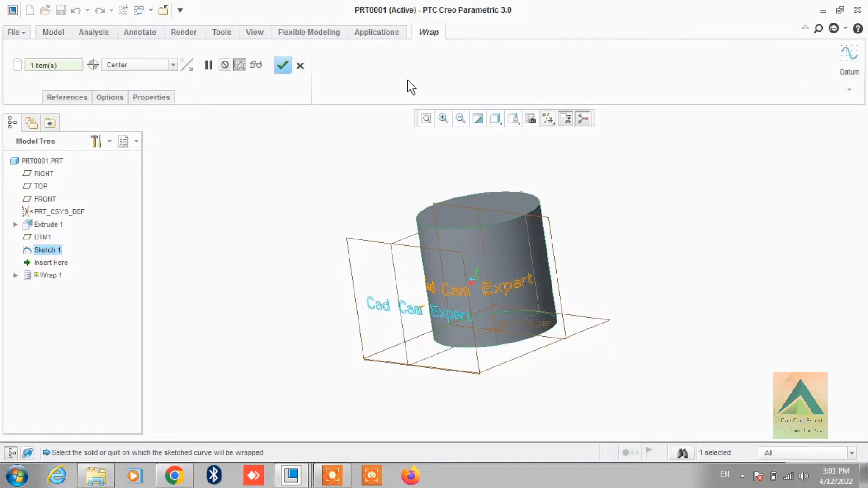
left_click(53, 96)
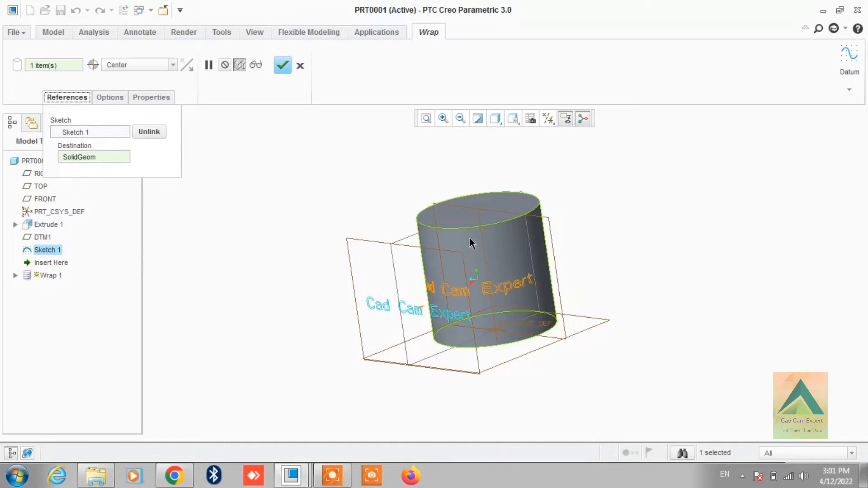
left_click(284, 67)
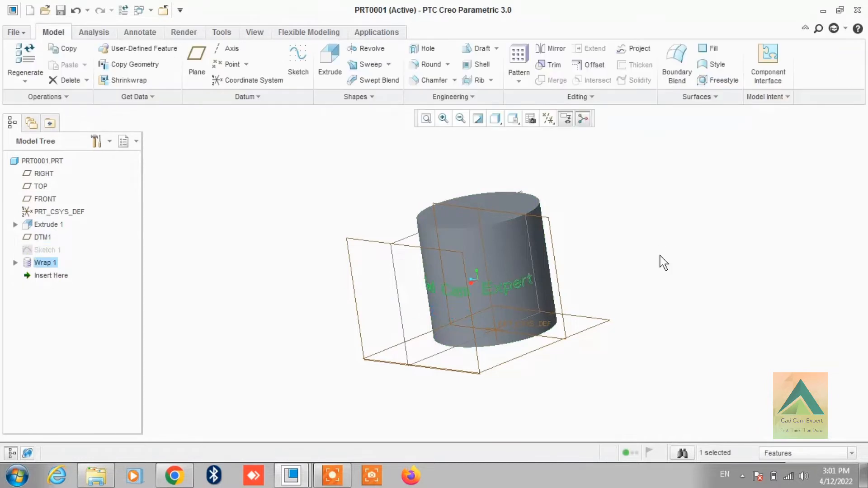
middle_click_drag(696, 308, 610, 295)
scroll(452, 278, "down", 3)
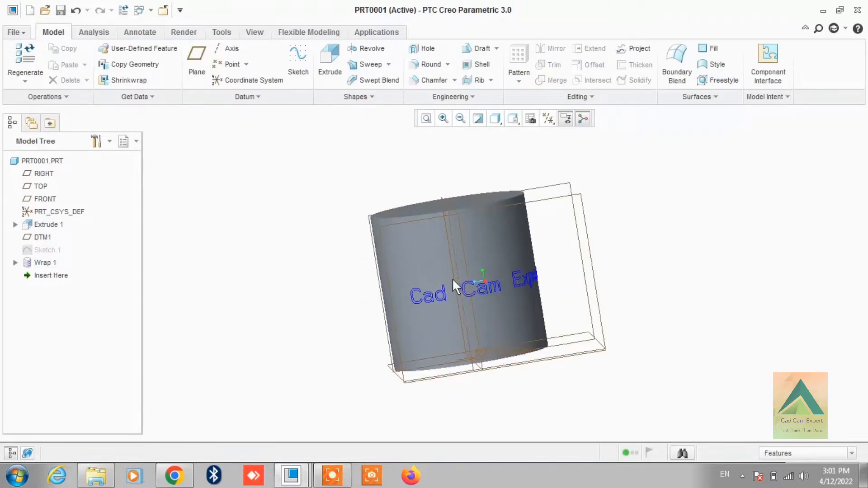
mouse_move(615, 327)
middle_mouse_down()
mouse_move(621, 331)
mouse_move(562, 348)
mouse_move(562, 360)
mouse_move(569, 368)
mouse_move(623, 313)
mouse_move(629, 335)
mouse_move(607, 339)
middle_mouse_up()
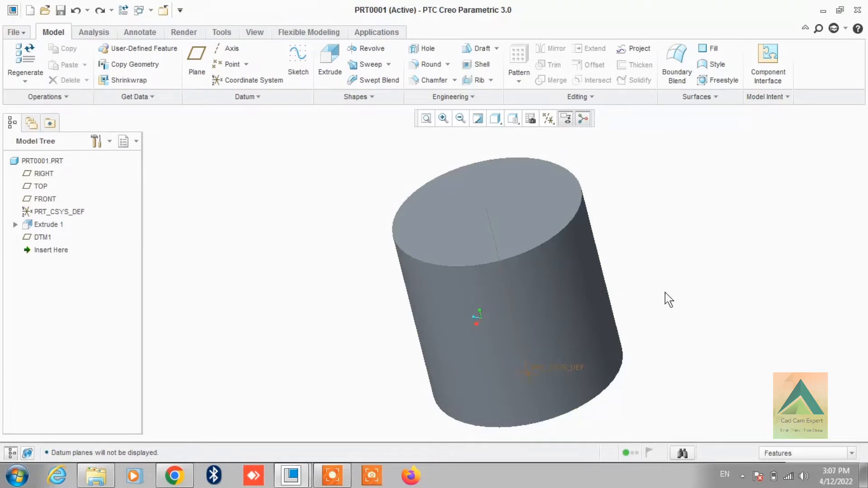
middle_click_drag(618, 293, 616, 276)
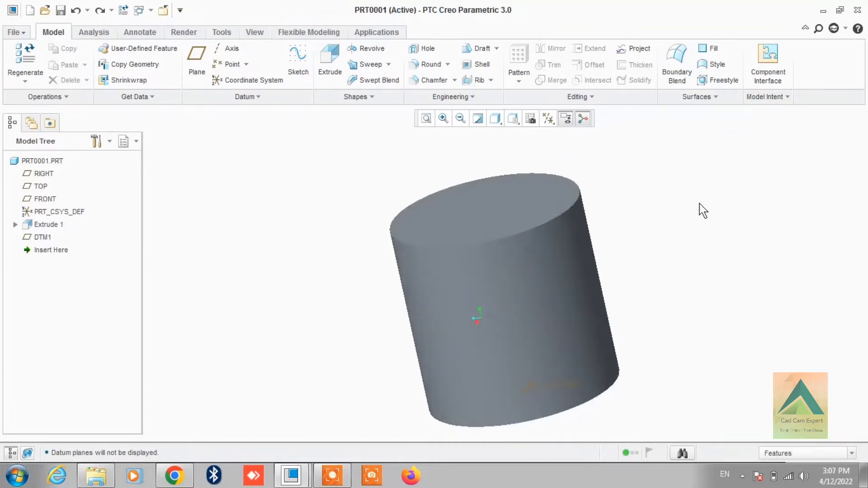
left_click(589, 97)
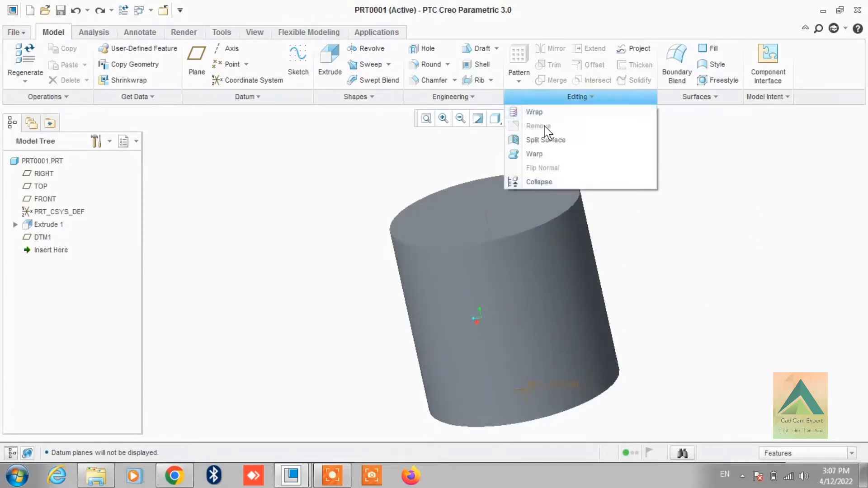
left_click(709, 235)
left_click(528, 208)
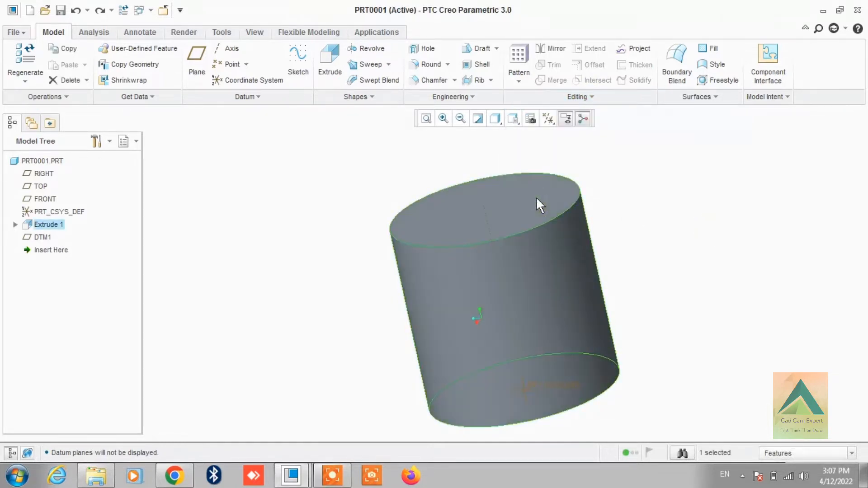
left_click(703, 214)
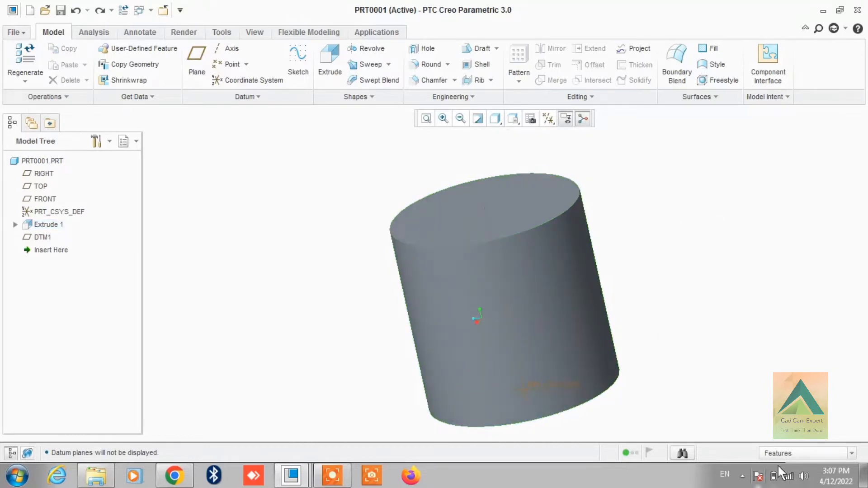
Set the selection filter to Smart and remove the cylinder's top face with the Remove tool, using Leave open.
left_click(800, 454)
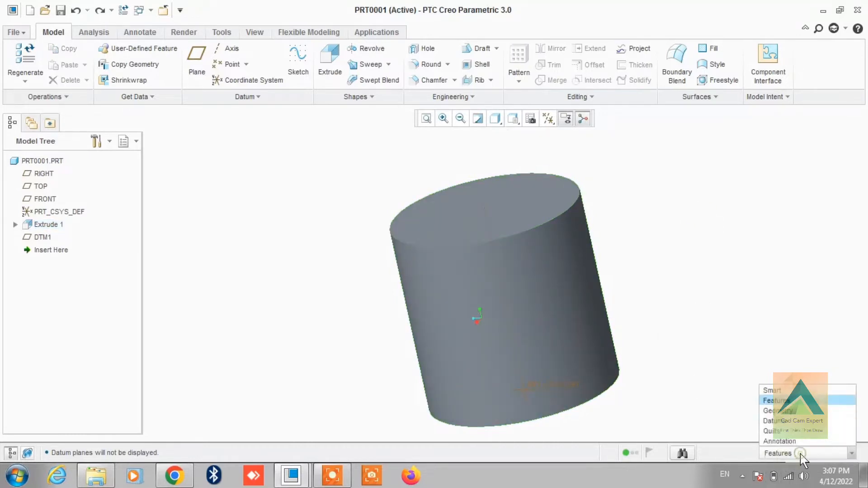
left_click(770, 391)
left_click(537, 217)
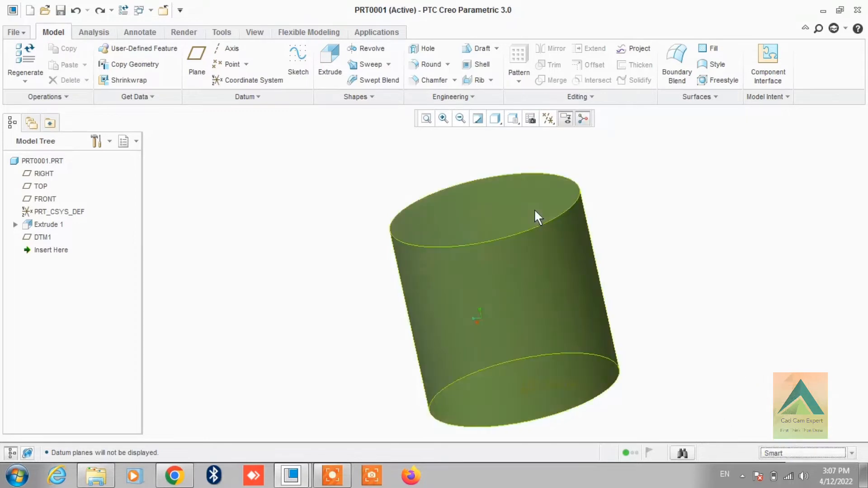
left_click(476, 192)
left_click(519, 196)
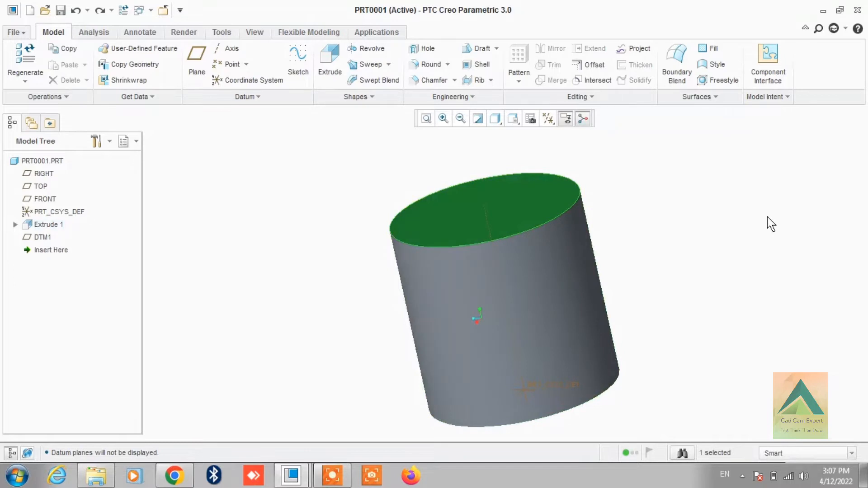
middle_click_drag(767, 217, 785, 211)
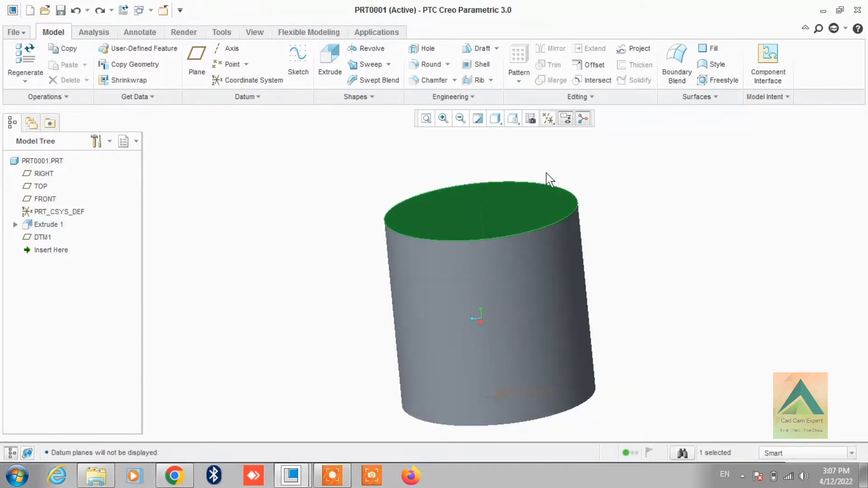
left_click(587, 96)
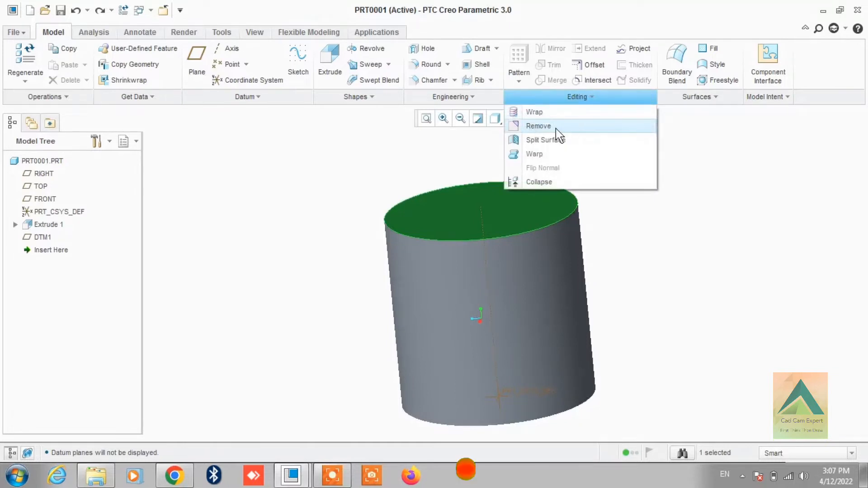
left_click(574, 126)
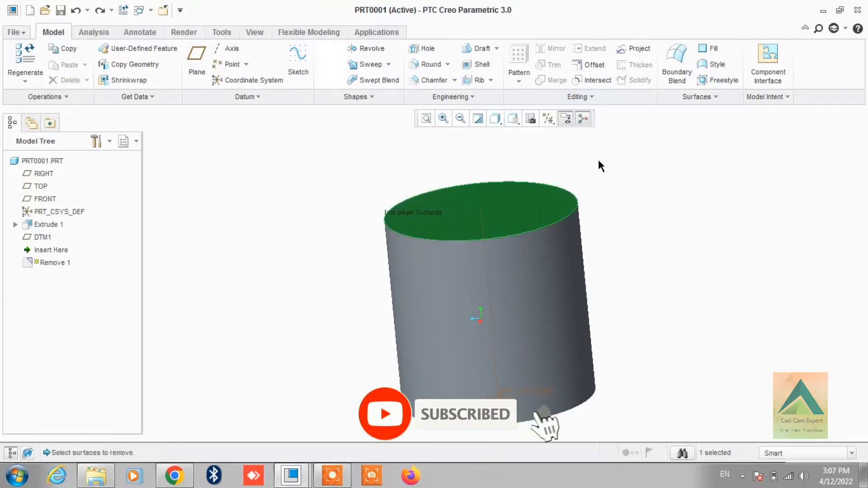
middle_click_drag(743, 189, 741, 205)
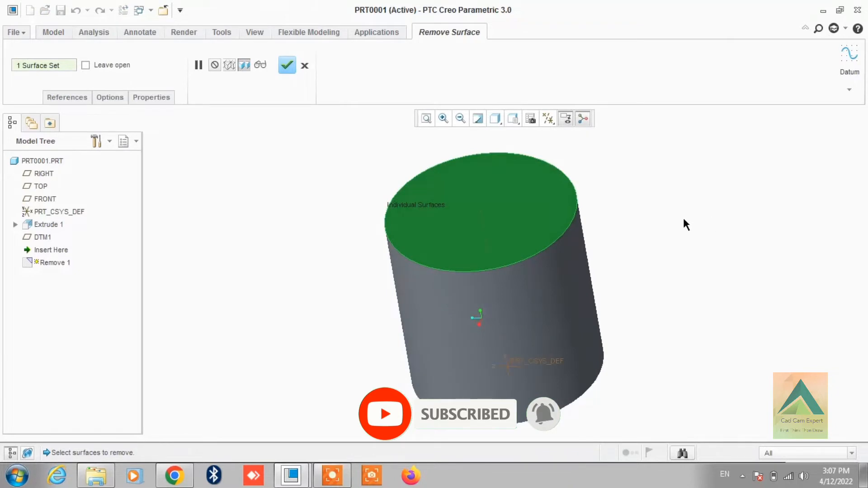
scroll(683, 219, "up", 1)
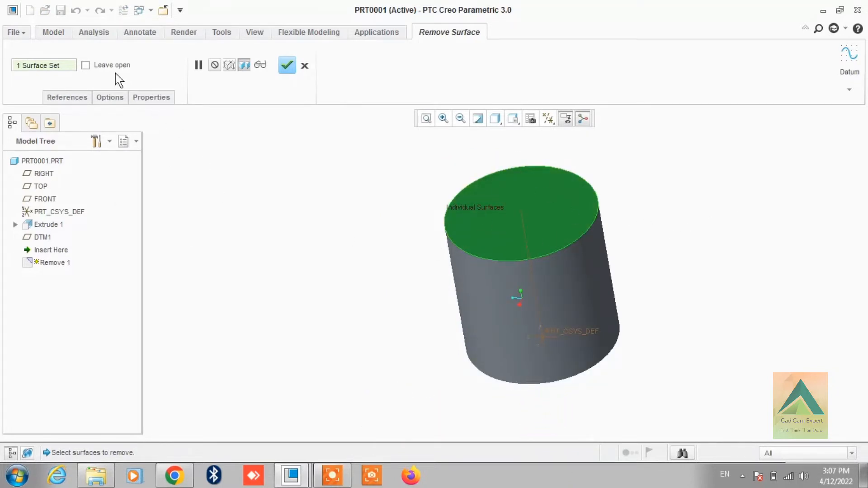
left_click(86, 65)
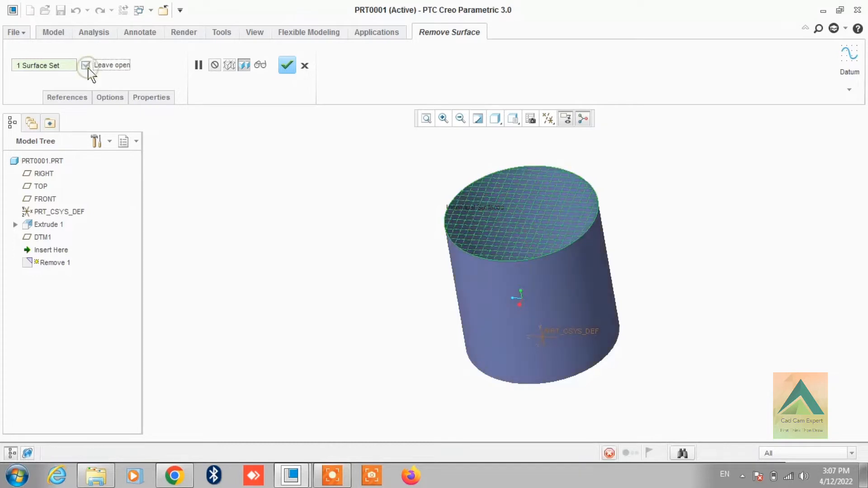
middle_click(325, 203)
middle_click_drag(343, 195, 361, 190)
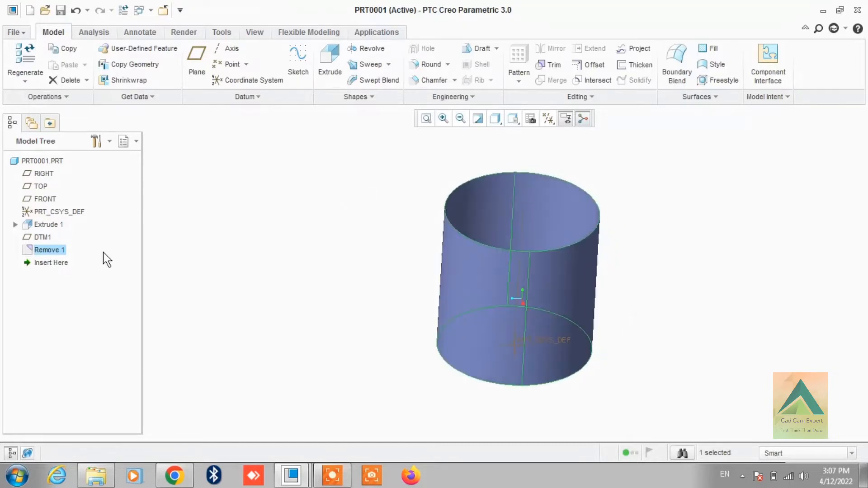
Redefine the Remove feature on the cylinder's top face so it keeps the removed surfaces, and accept it.
right_click(32, 252)
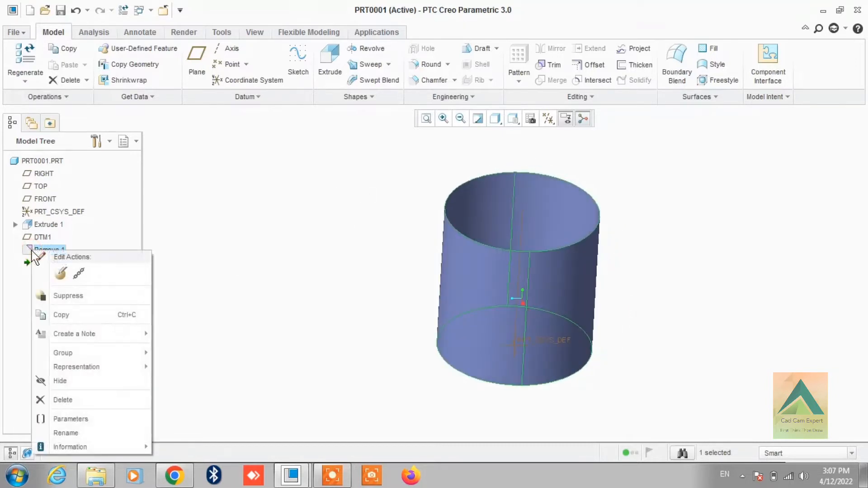
left_click(61, 273)
mouse_move(362, 224)
middle_mouse_down()
mouse_move(343, 222)
mouse_move(350, 232)
middle_mouse_up()
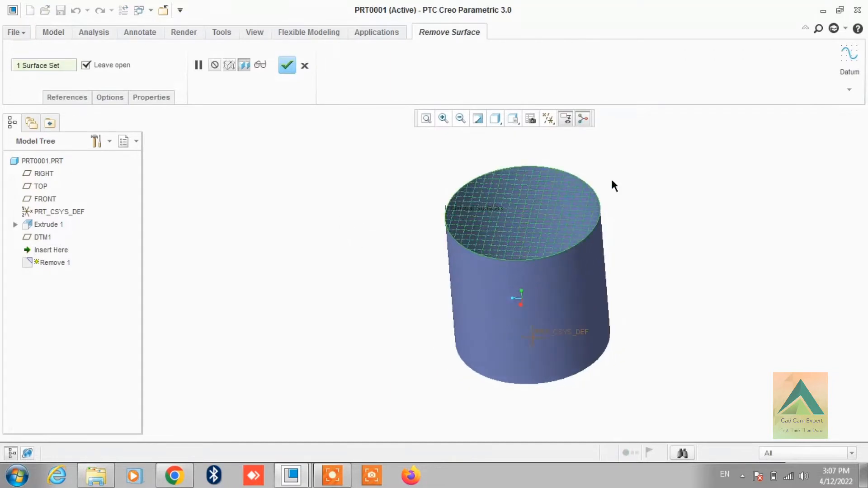
scroll(631, 191, "down", 2)
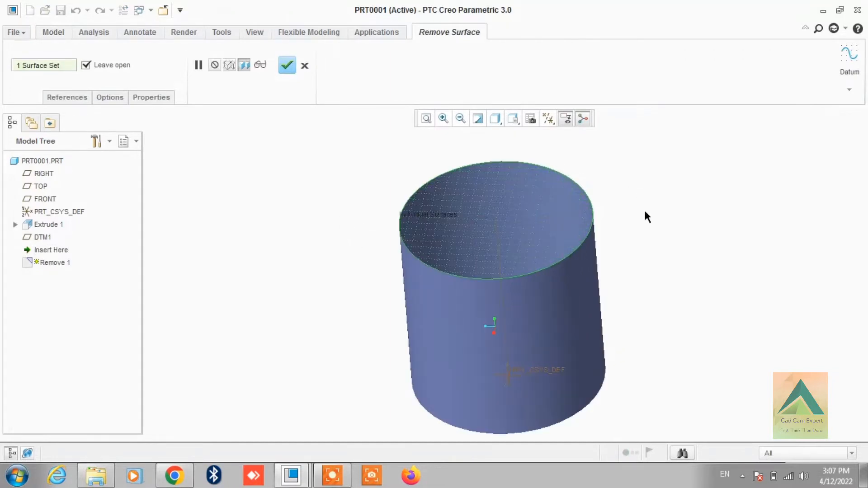
mouse_move(663, 186)
middle_mouse_down()
mouse_move(660, 219)
mouse_move(663, 177)
mouse_move(659, 202)
mouse_move(661, 189)
middle_mouse_up()
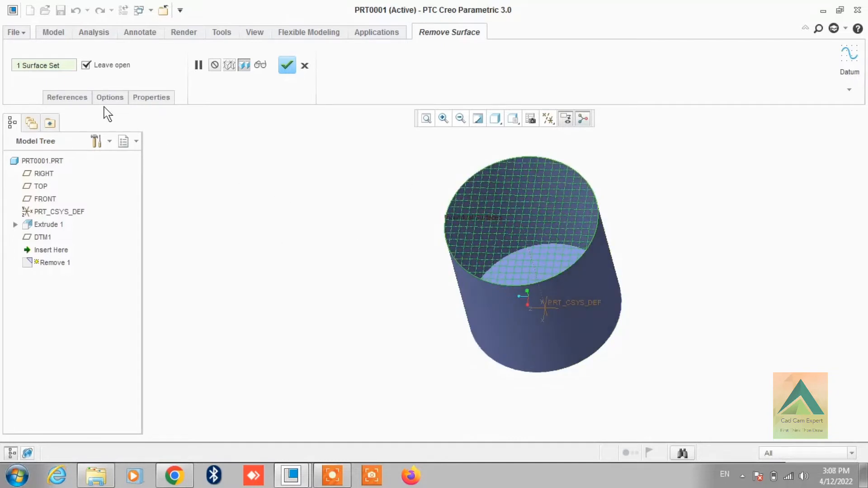
left_click(113, 98)
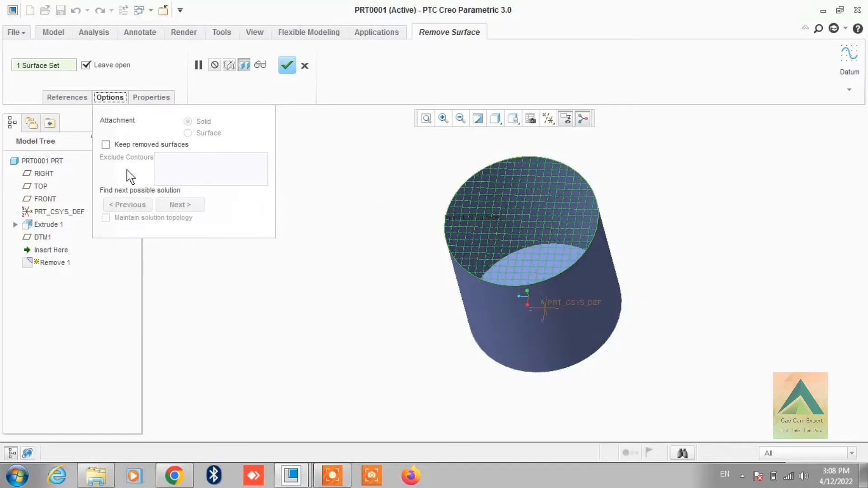
left_click(113, 147)
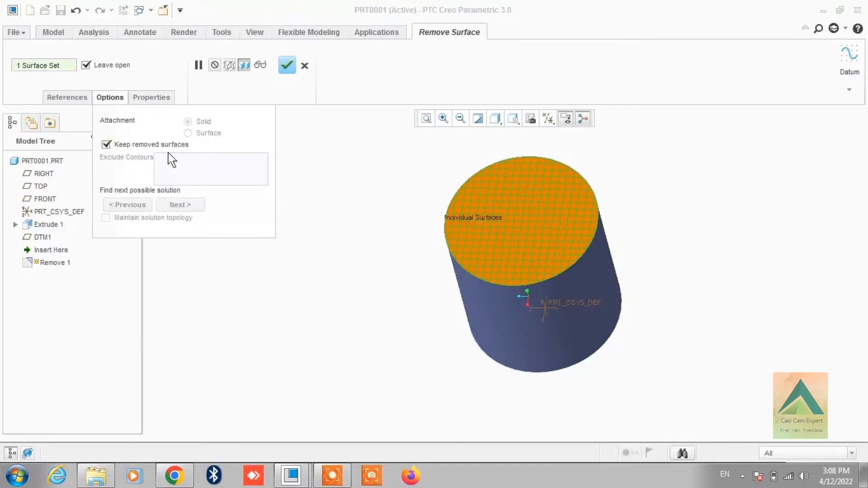
left_click(286, 65)
middle_click_drag(287, 268, 310, 286)
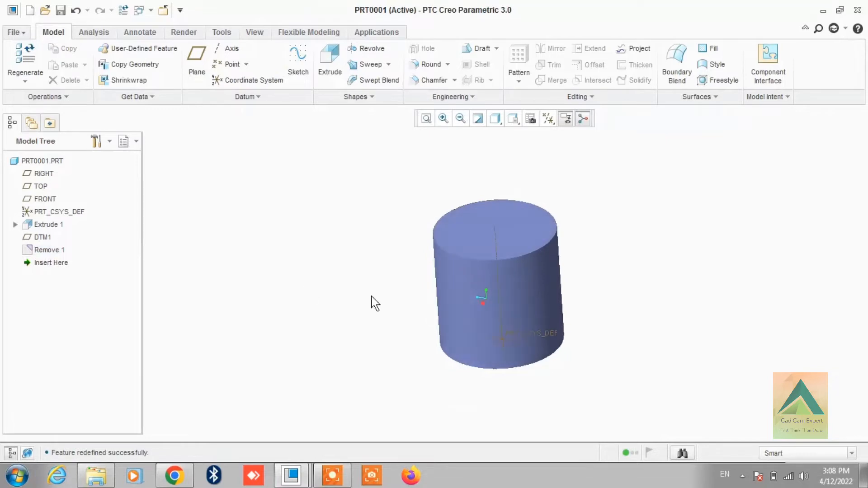
Redefine the Remove feature again with Keep removed surfaces turned off, and accept it.
right_click(50, 253)
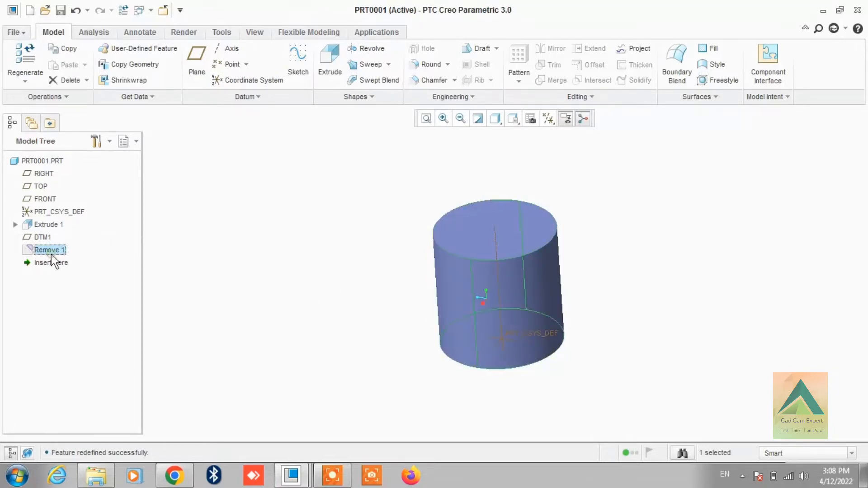
left_click(81, 277)
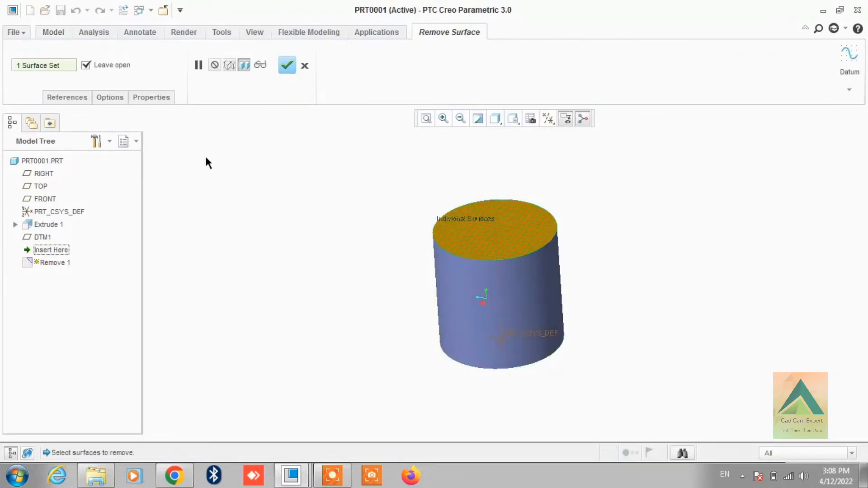
left_click(110, 97)
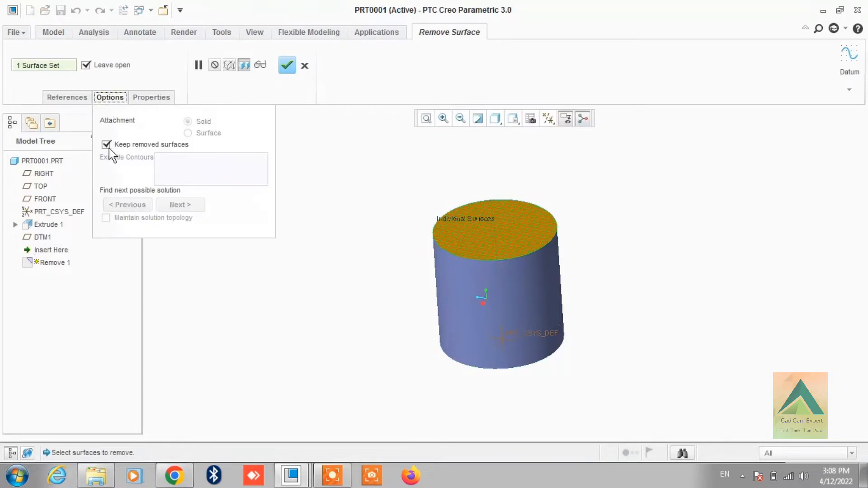
left_click(120, 145)
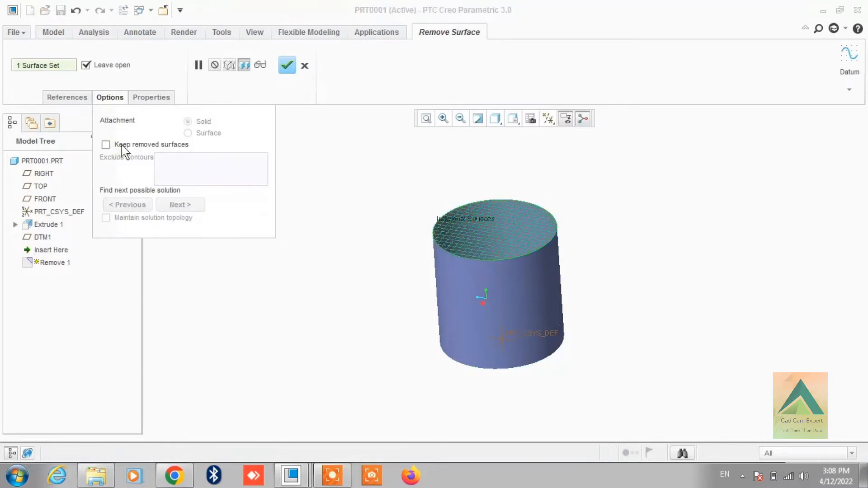
left_click(287, 66)
mouse_move(291, 190)
middle_mouse_down()
mouse_move(291, 219)
mouse_move(294, 209)
middle_mouse_up()
scroll(426, 331, "down", 1)
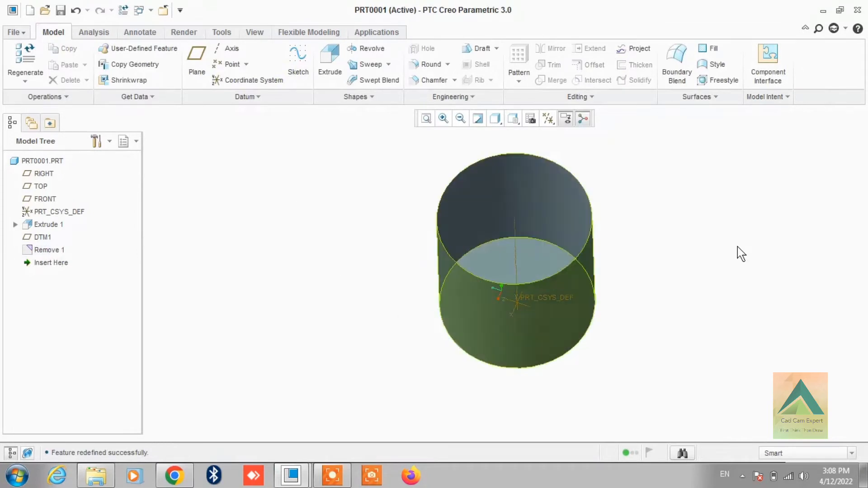
mouse_move(737, 246)
middle_mouse_down()
mouse_move(723, 230)
mouse_move(723, 242)
middle_mouse_up()
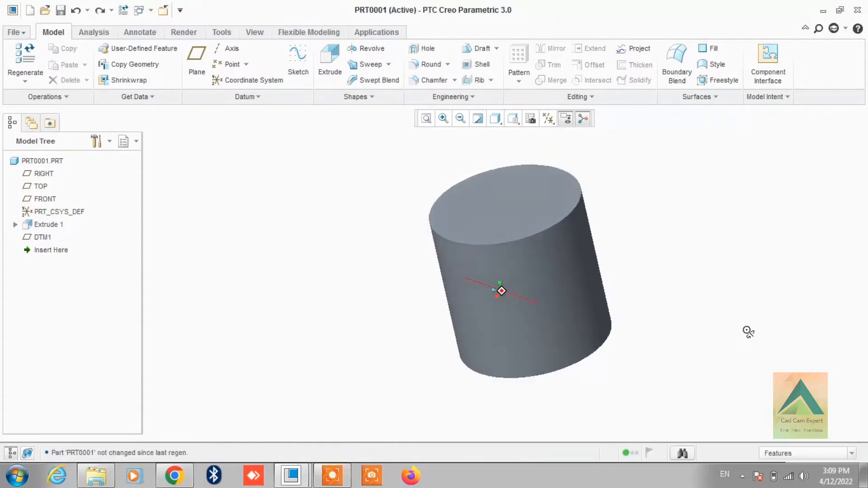
Start Split Surface on the solid cylinder and try its side, top and bottom faces as the surface to split.
left_click(564, 261)
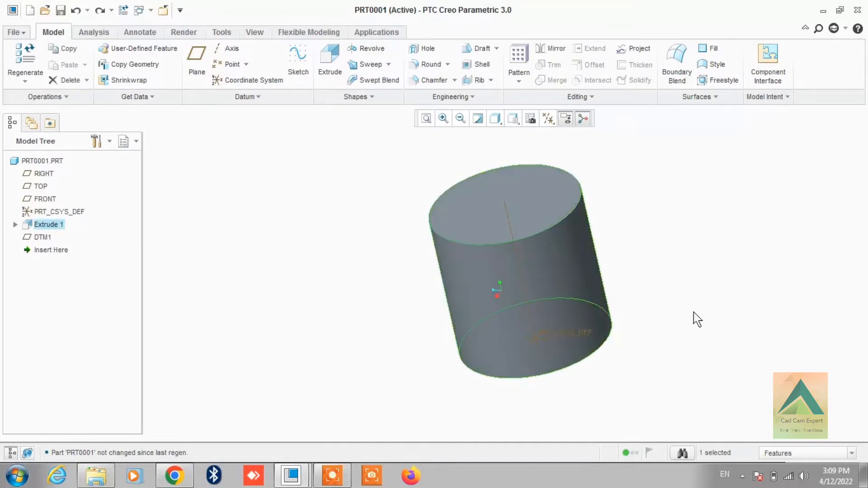
left_click(718, 217)
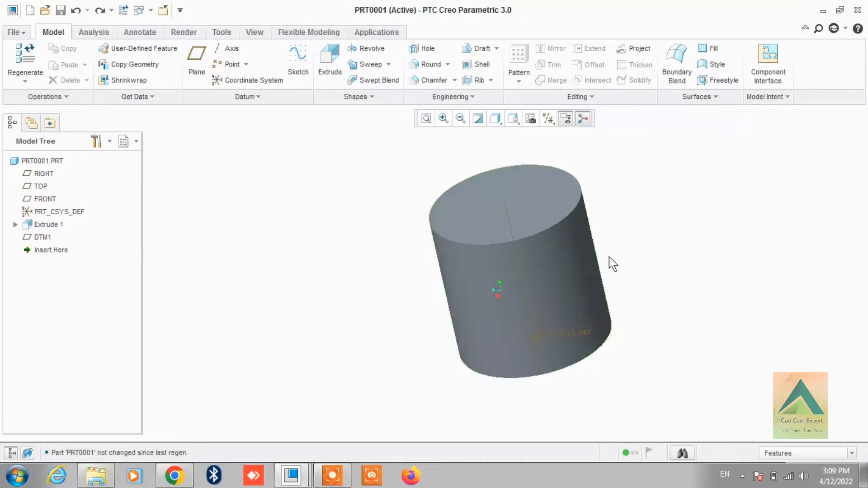
left_click(585, 98)
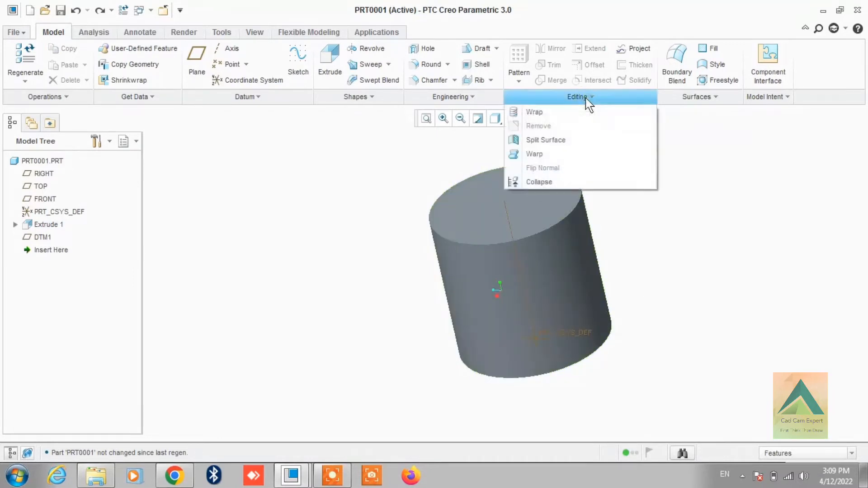
left_click(588, 141)
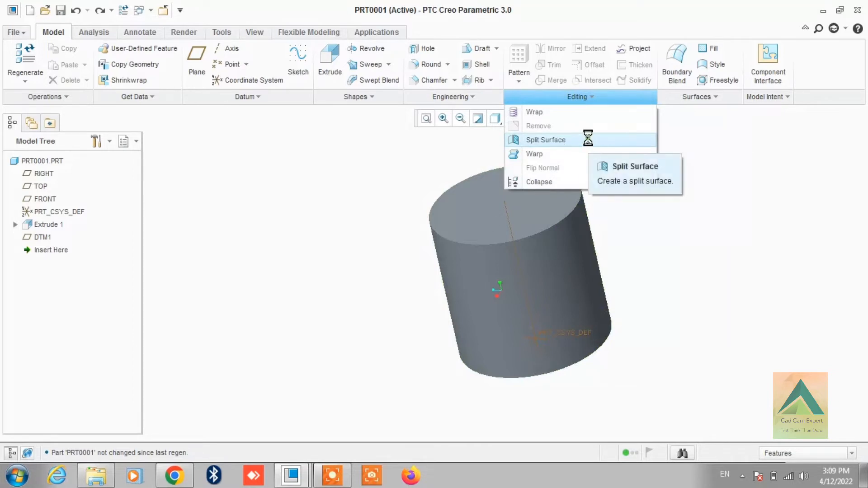
mouse_move(647, 248)
middle_mouse_down()
mouse_move(633, 258)
mouse_move(643, 252)
middle_mouse_up()
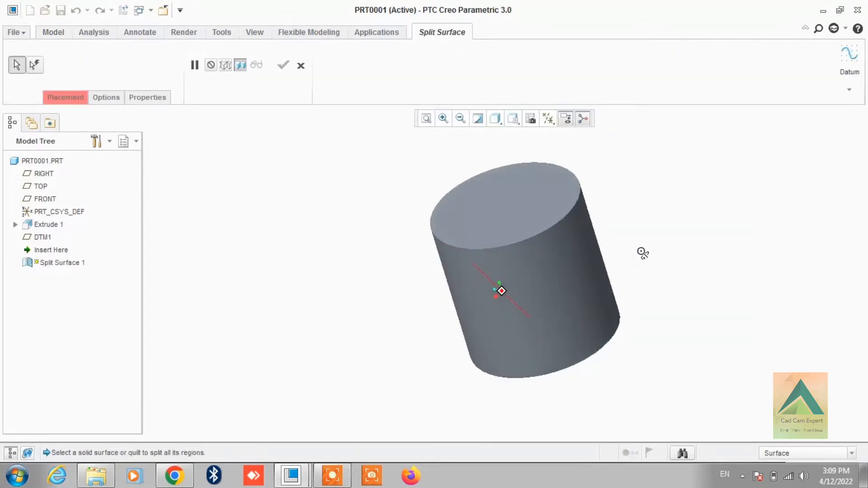
left_click(591, 270)
middle_click_drag(745, 277, 742, 273)
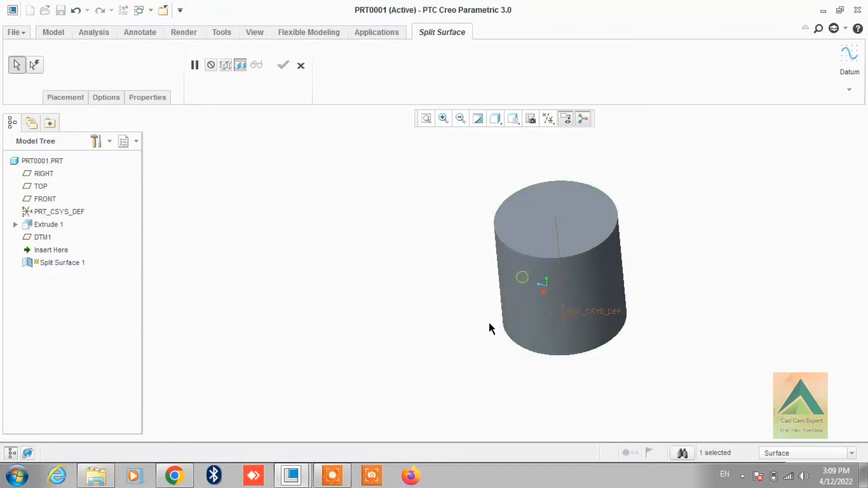
left_click(571, 207)
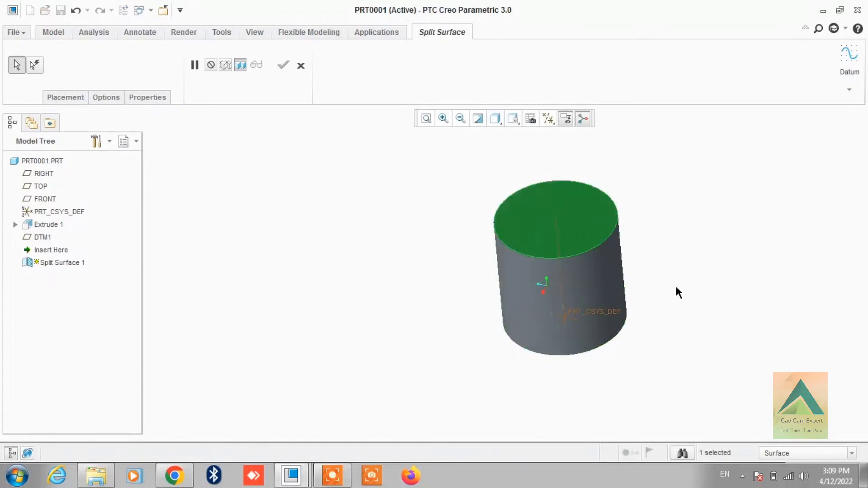
middle_click_drag(686, 292, 656, 302)
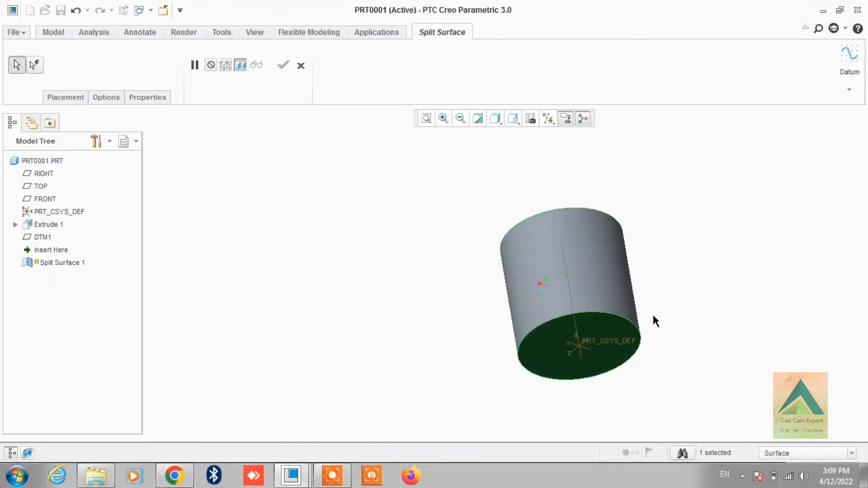
middle_click_drag(674, 232, 700, 277)
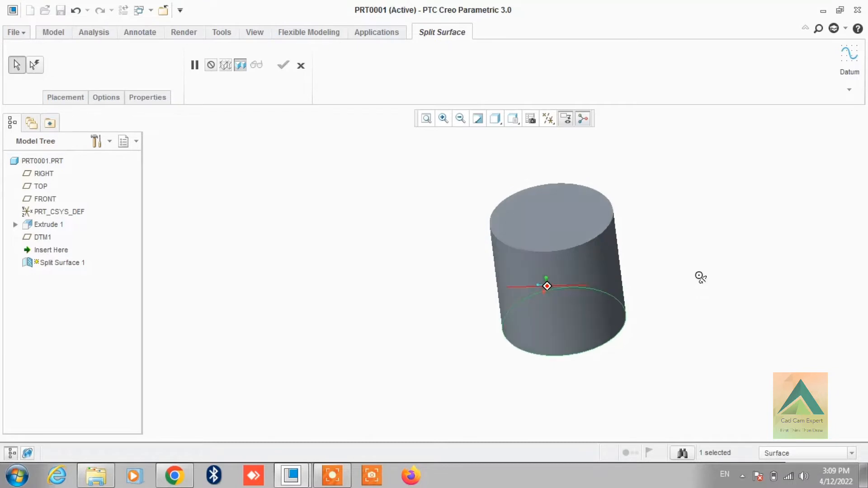
Choose one half of the cylinder's curved side as the region to split off, and complete the split.
left_click(606, 272)
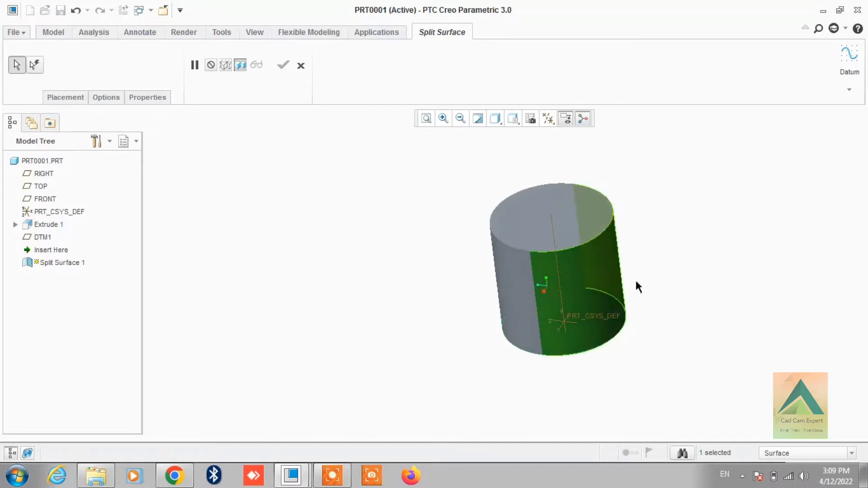
mouse_move(702, 294)
middle_mouse_down()
mouse_move(688, 292)
mouse_move(715, 290)
mouse_move(698, 292)
middle_mouse_up()
scroll(612, 342, "down", 2)
scroll(613, 341, "up", 1)
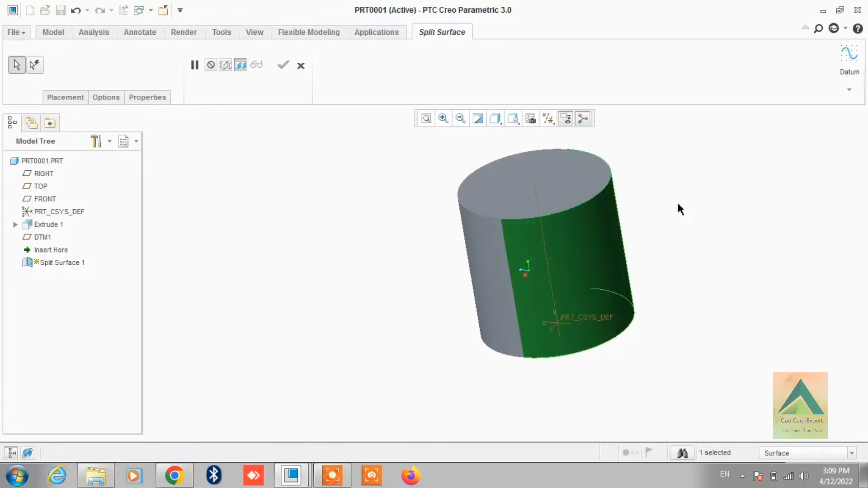
left_click(39, 67)
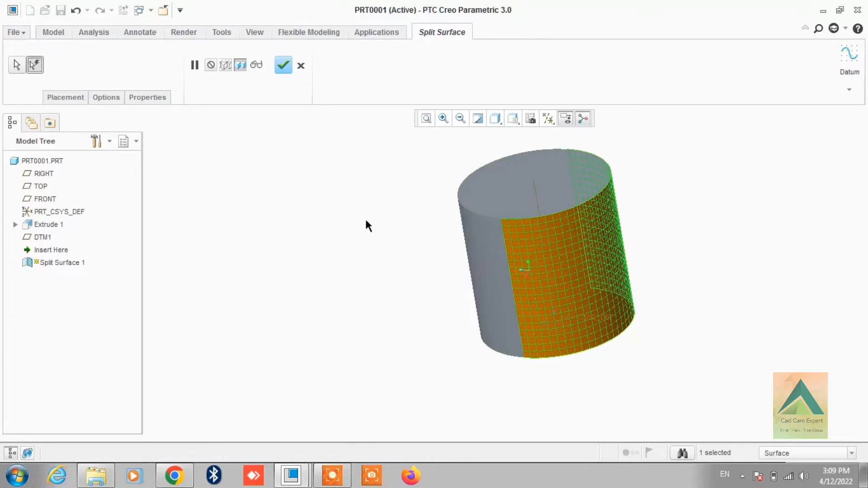
left_click(282, 67)
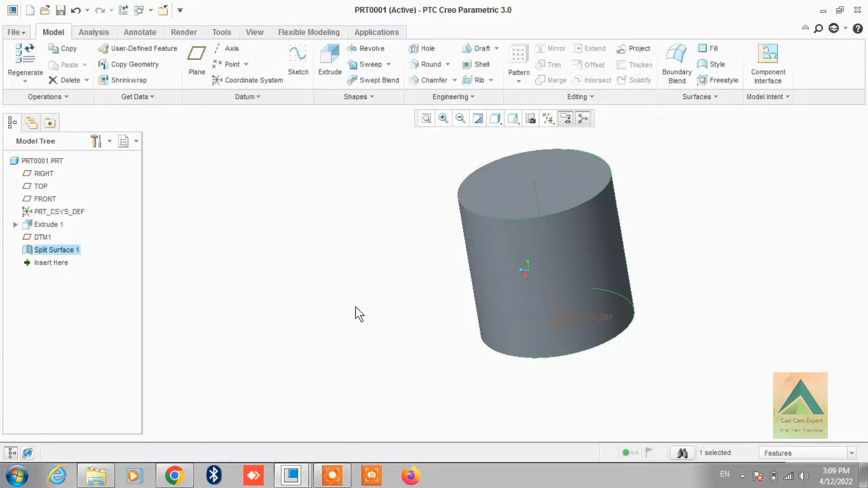
Select the original extruded surface and the split-off half in turn to examine the split on the cylinder.
left_click(473, 198)
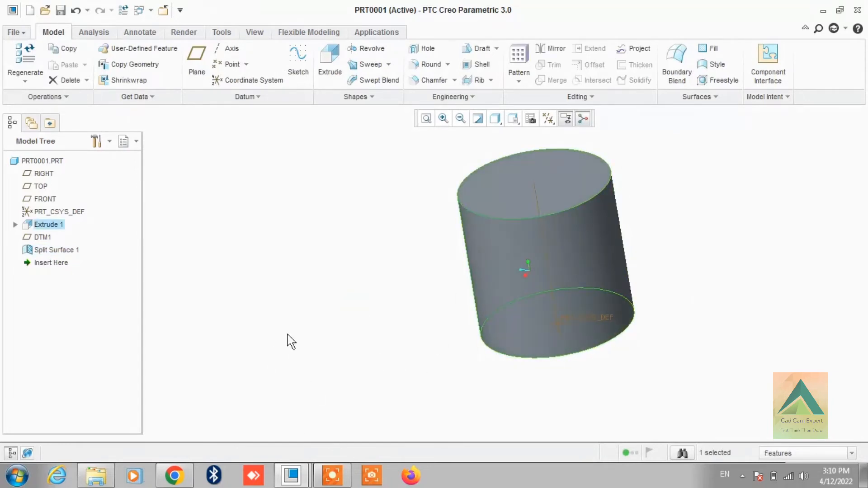
left_click(306, 314)
left_click(581, 257)
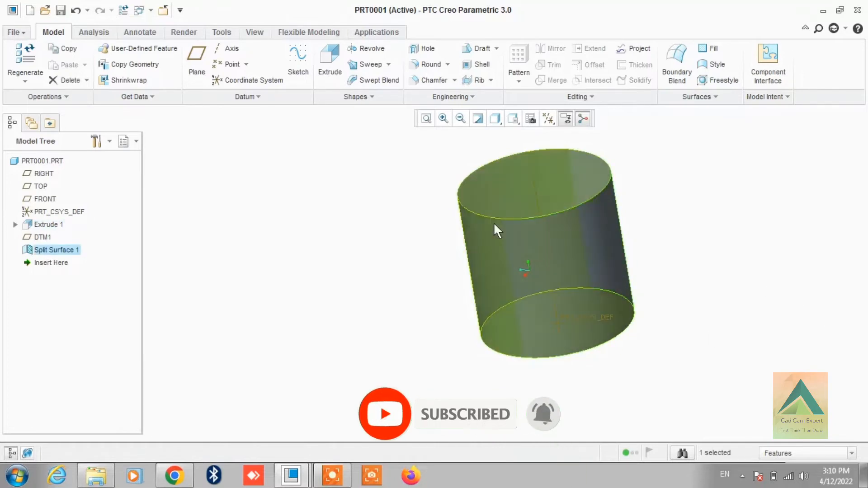
scroll(529, 217, "up", 3)
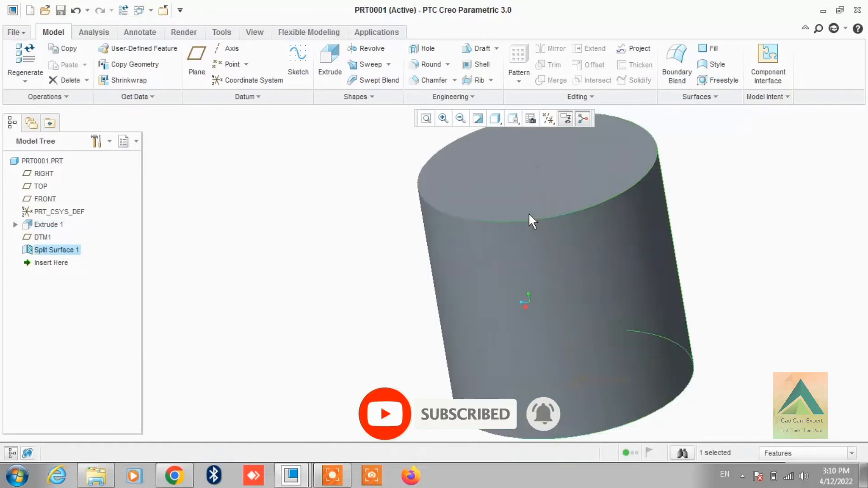
scroll(528, 212, "up", 2)
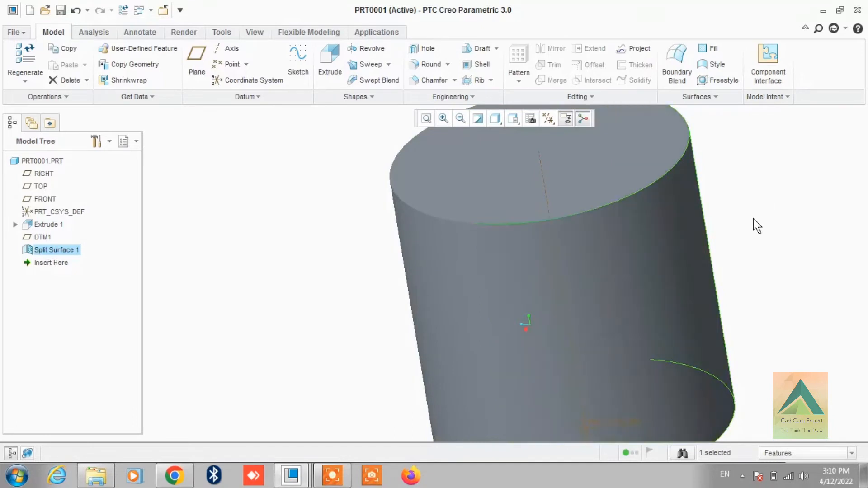
left_click(416, 169)
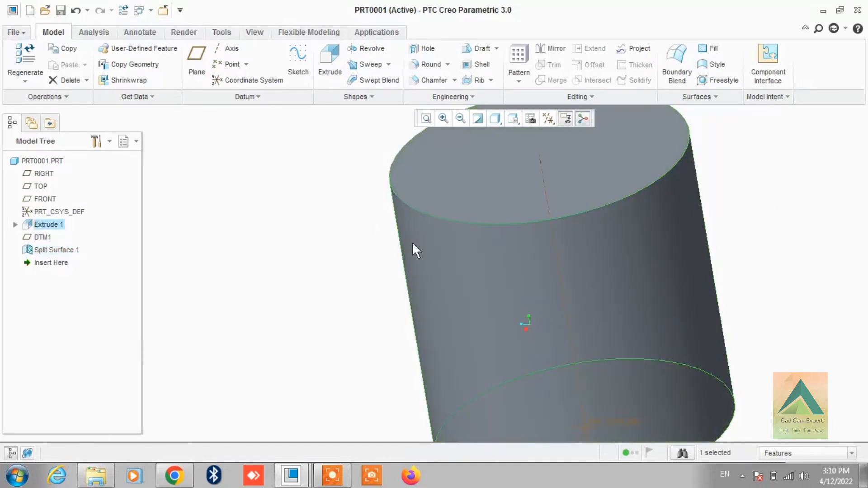
scroll(386, 202, "down", 3)
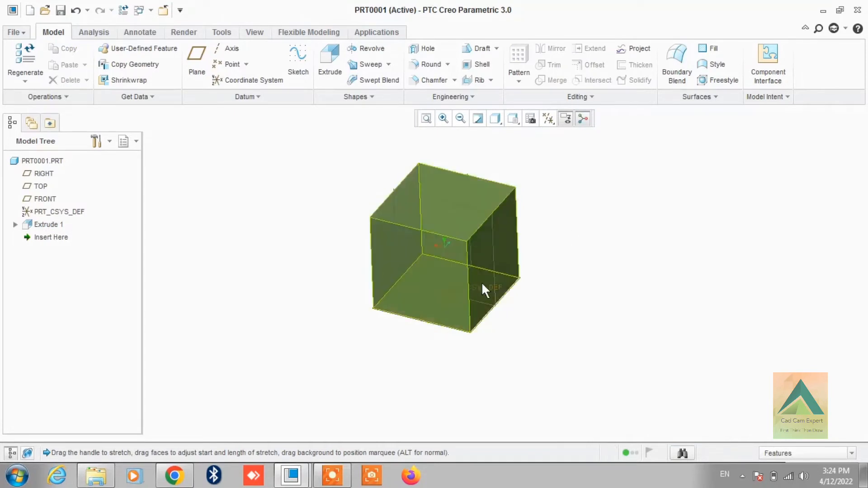
Start a Warp feature and choose the cube's solid geometry as the geometry to deform.
scroll(674, 351, "up", 1)
scroll(524, 173, "down", 1)
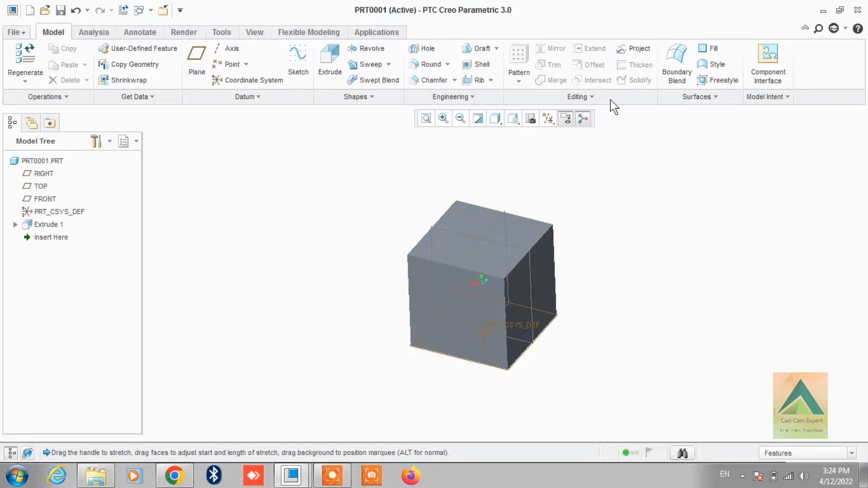
left_click(591, 97)
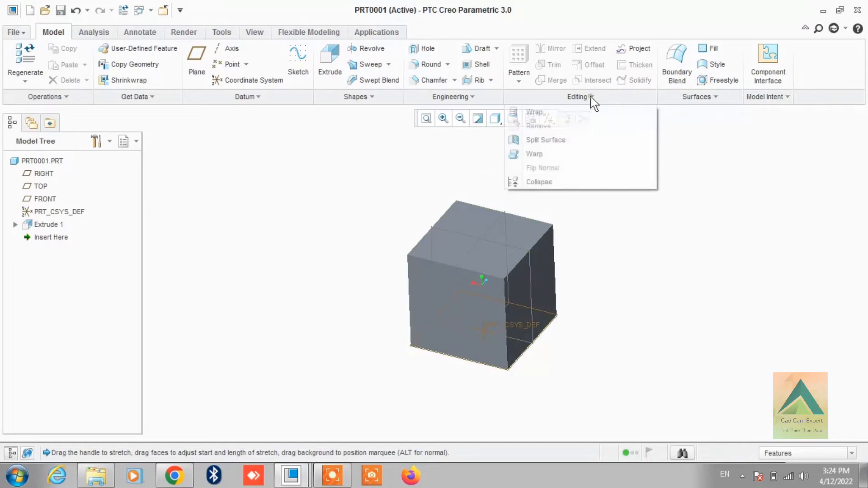
left_click(553, 153)
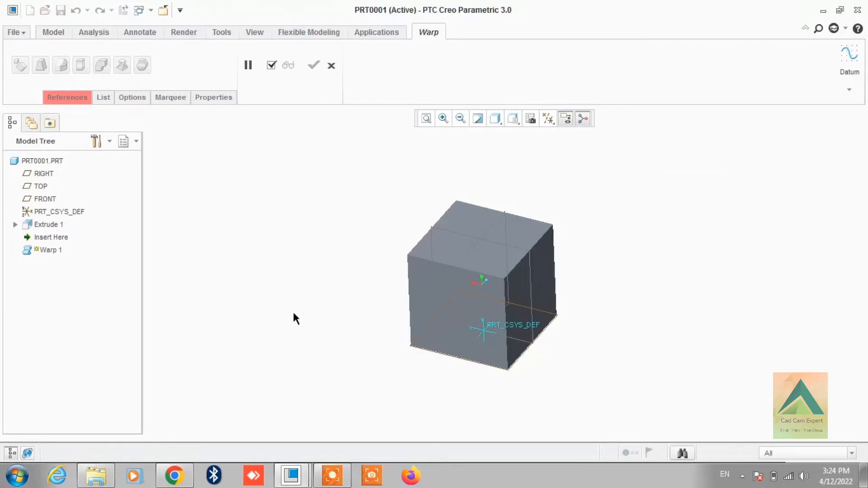
scroll(535, 338, "down", 2)
scroll(498, 268, "up", 1)
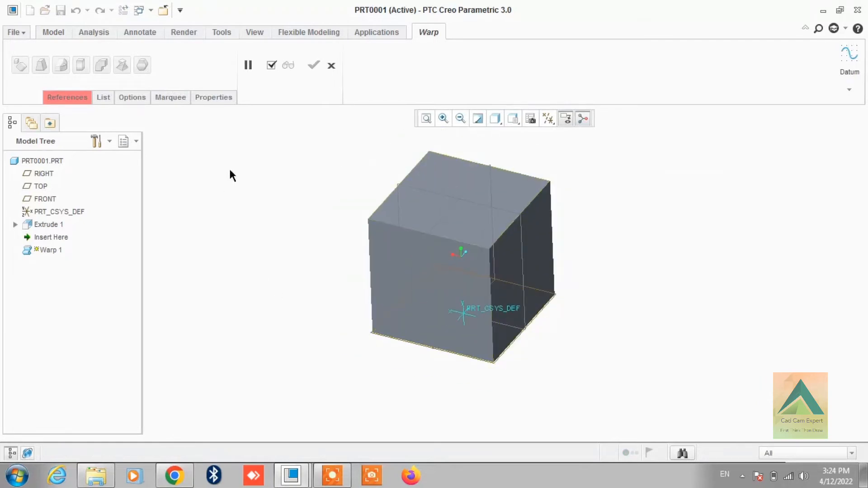
left_click(66, 98)
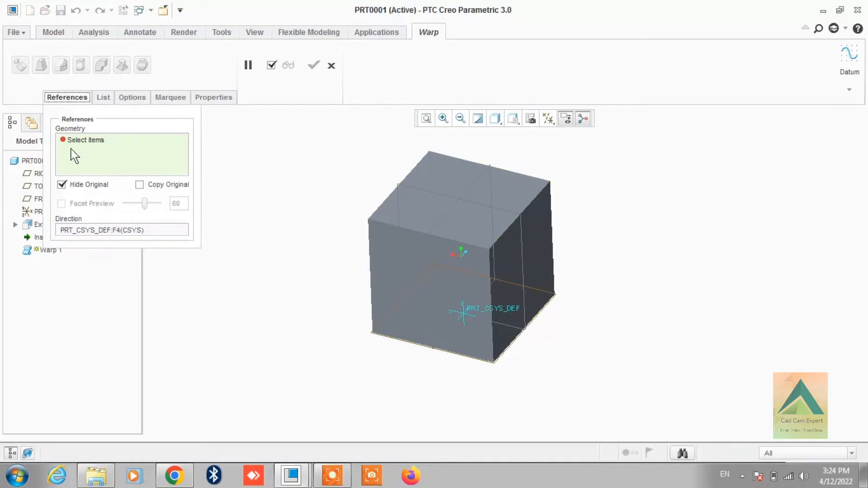
left_click(394, 273)
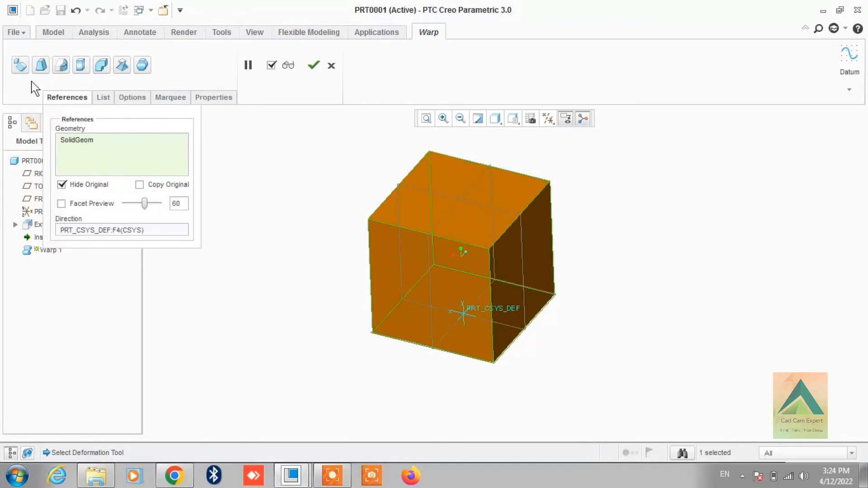
With the Transform deformation, enlarge the cube from an upper corner, then scale it back slightly from the opposite corner and adjoining top edge.
left_click(20, 66)
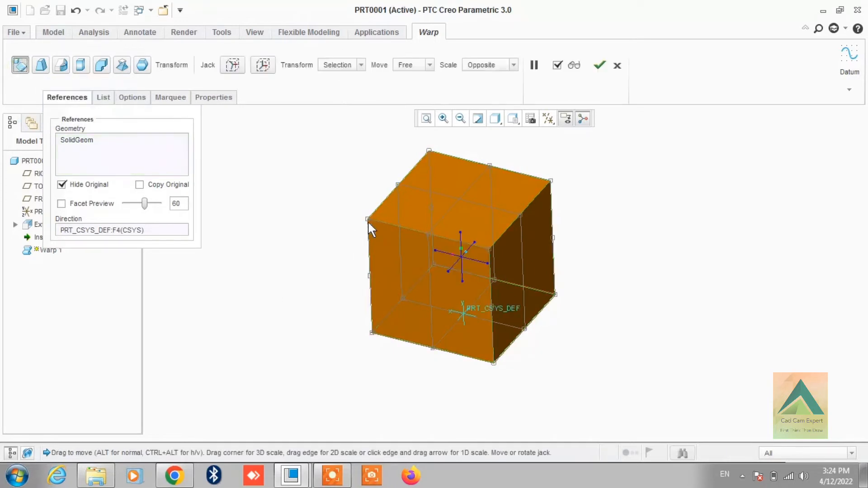
left_click_drag(368, 220, 294, 190)
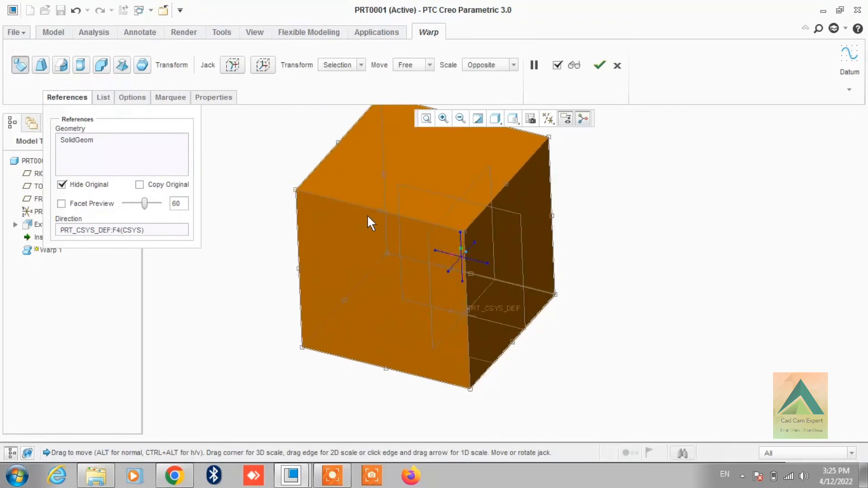
scroll(484, 372, "down", 2)
scroll(457, 236, "up", 2)
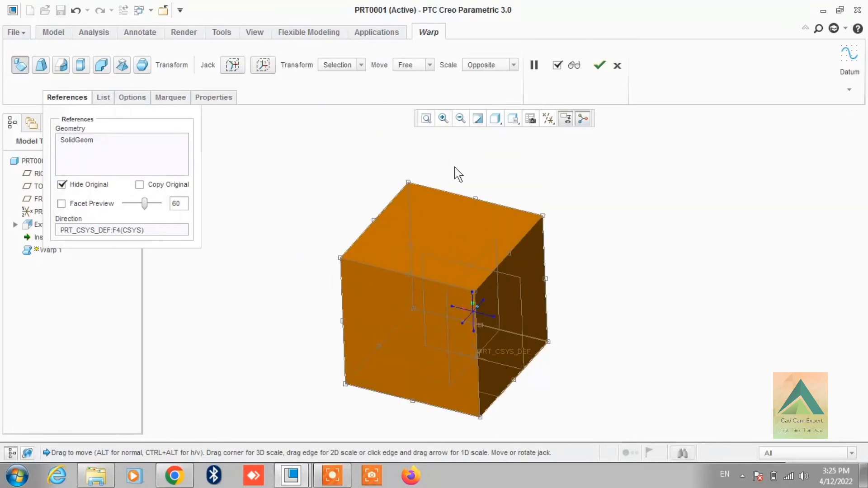
left_click_drag(543, 216, 517, 195)
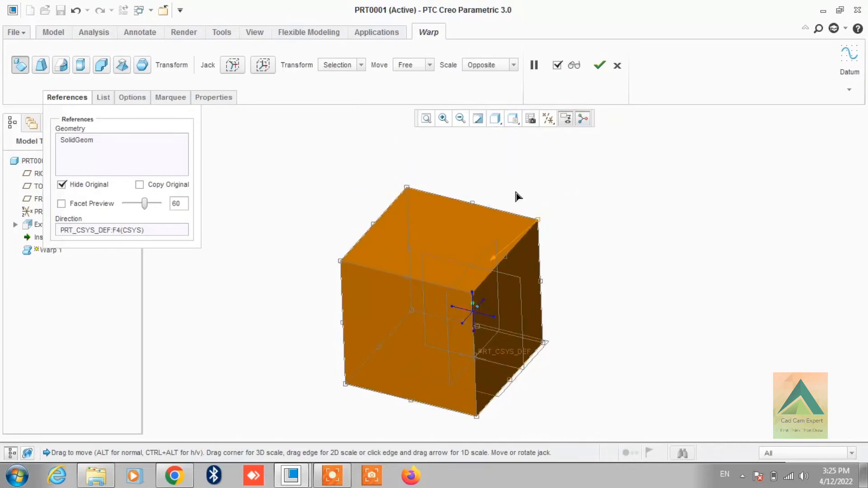
left_click(505, 257)
left_click_drag(473, 248, 491, 265)
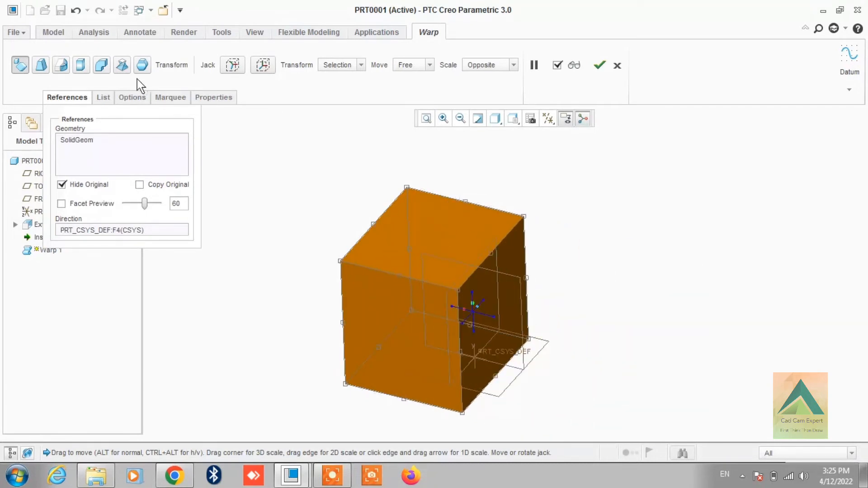
With the Warp deformation, adjust an upper edge of the cube and pull its front upper corner inward to taper the top.
left_click(40, 65)
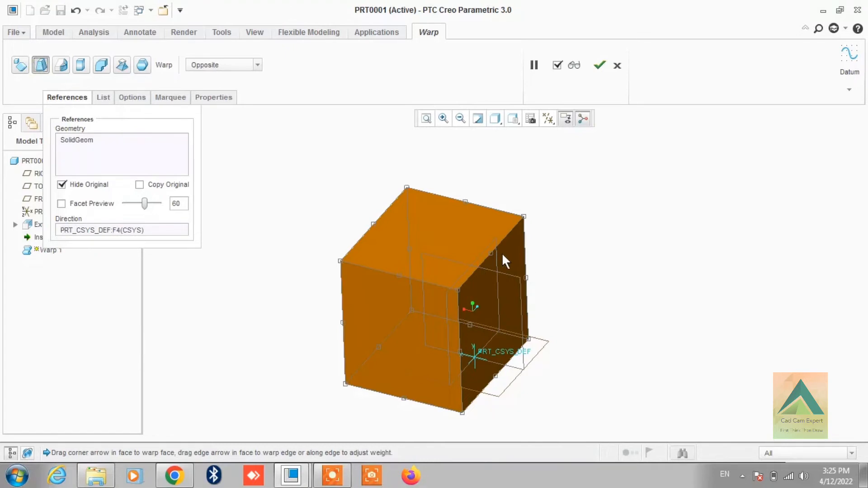
mouse_move(484, 253)
left_mouse_down()
mouse_move(456, 235)
mouse_move(415, 230)
mouse_move(577, 300)
mouse_move(568, 293)
mouse_move(520, 299)
mouse_move(486, 260)
left_mouse_up()
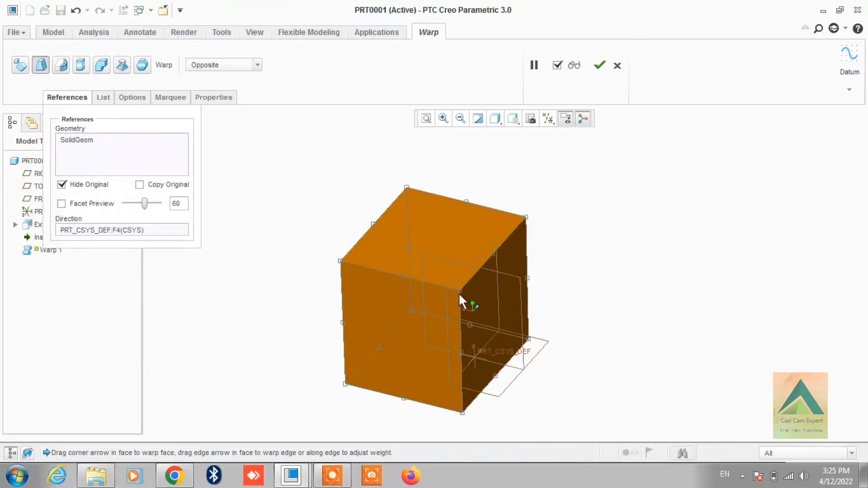
mouse_move(459, 287)
mouse_move(459, 286)
left_mouse_down()
mouse_move(407, 266)
mouse_move(406, 240)
mouse_move(452, 271)
mouse_move(530, 365)
mouse_move(419, 231)
mouse_move(446, 283)
left_mouse_up()
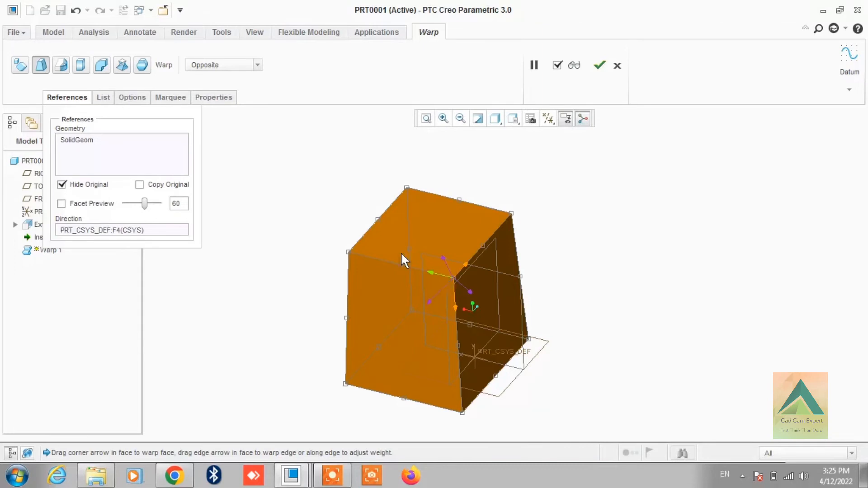
Stretch the tapered cube into a long bar with a stretch scale of 20.
left_click(80, 68)
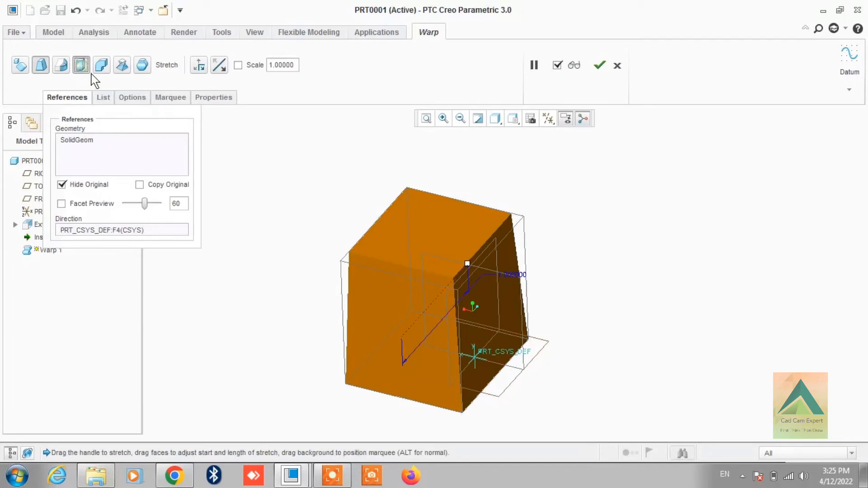
double_click(512, 273)
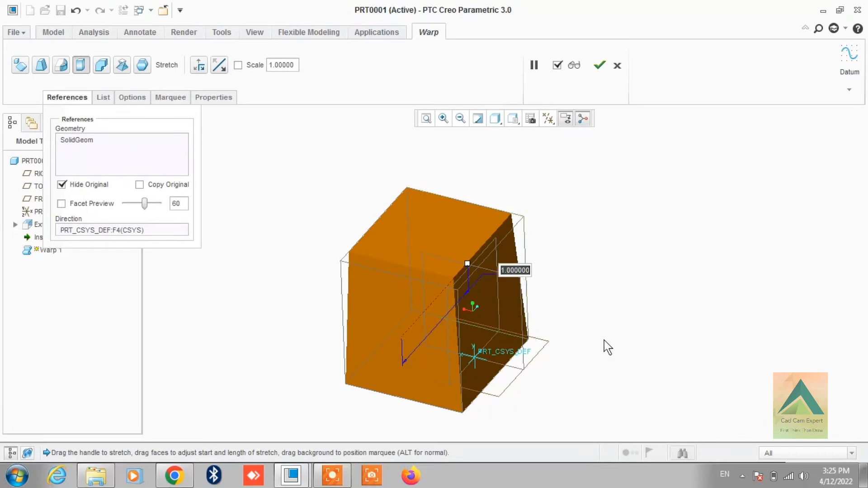
type("20")
key("Return")
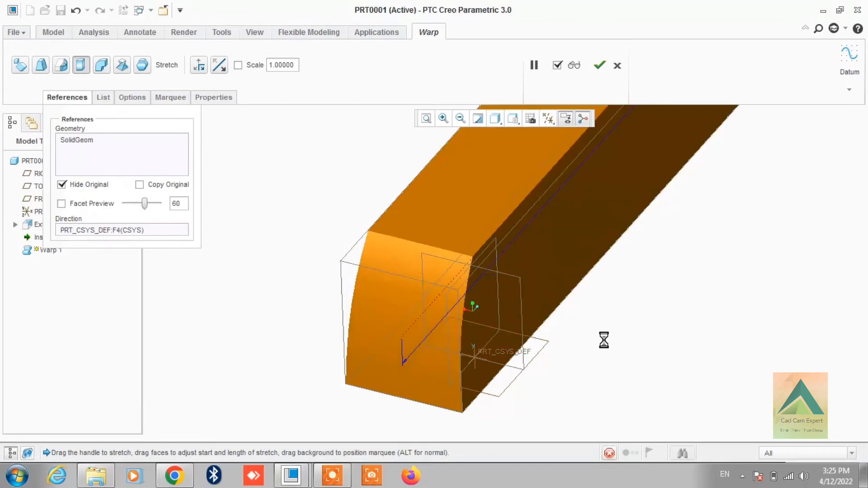
scroll(343, 299, "up", 6)
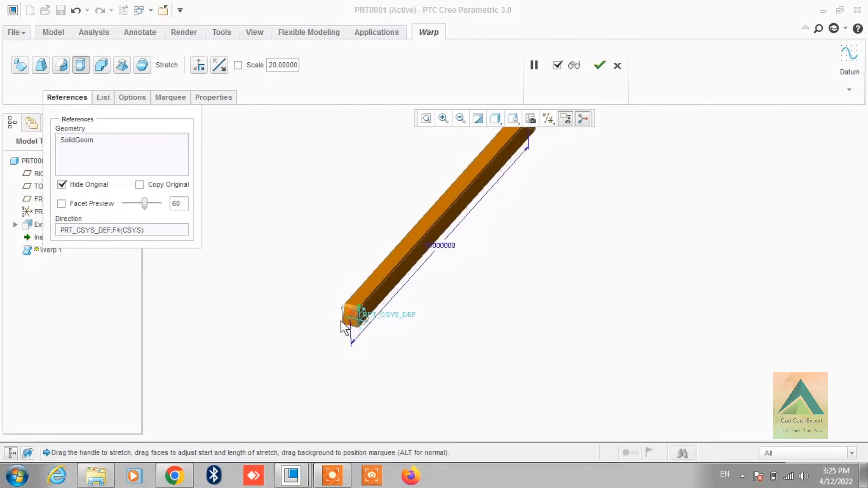
scroll(441, 171, "down", 3)
scroll(442, 230, "up", 2)
scroll(414, 297, "down", 1)
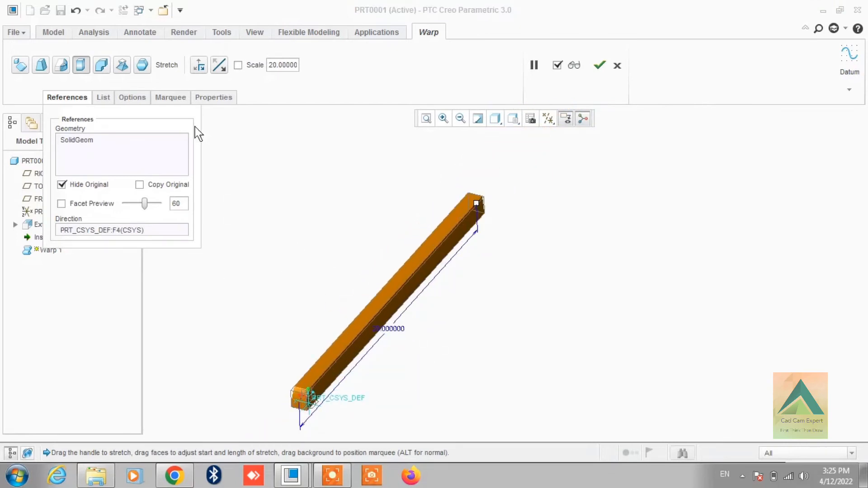
Bend the long bar into a ring with the Bend deformation at an angle of 360 degrees.
left_click(103, 67)
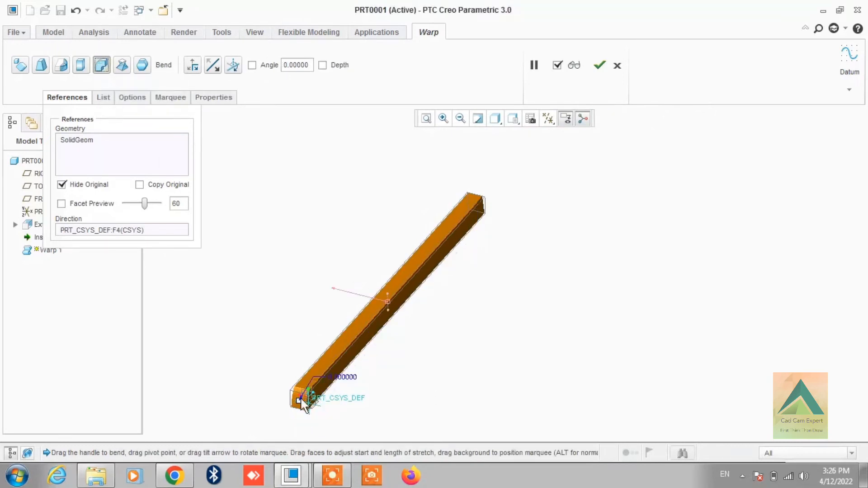
scroll(300, 396, "up", 2)
scroll(302, 394, "down", 2)
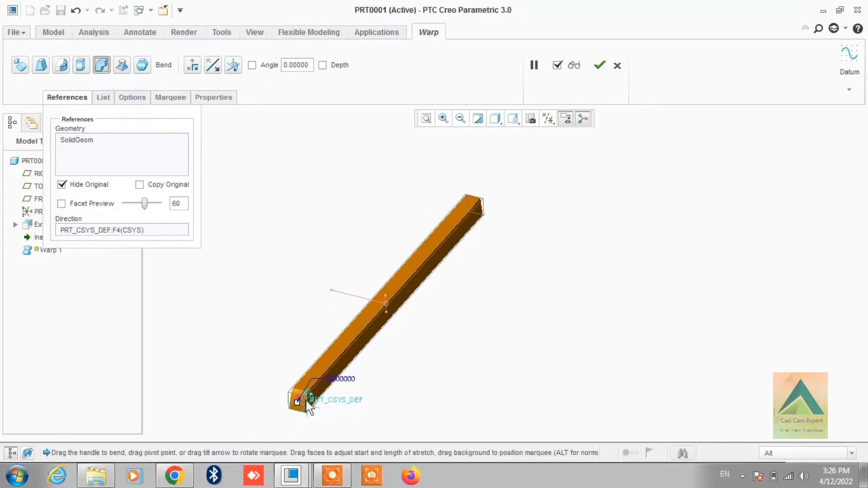
scroll(527, 206, "up", 2)
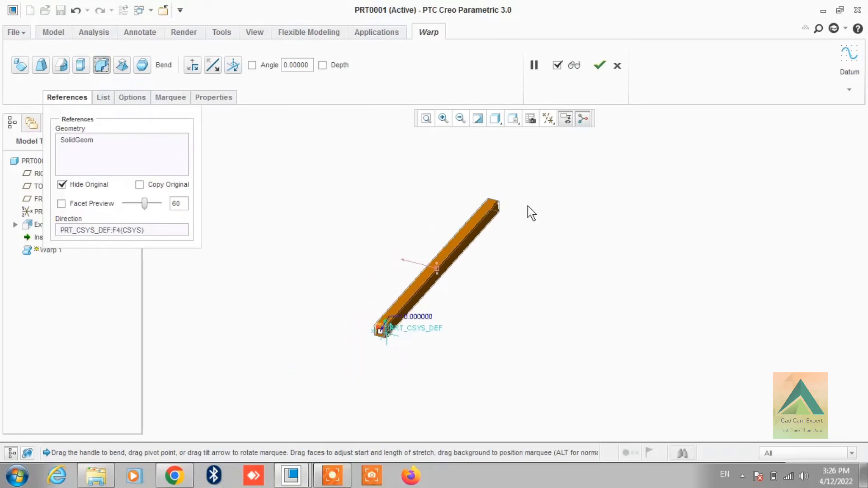
scroll(376, 322, "down", 3)
scroll(423, 308, "up", 2)
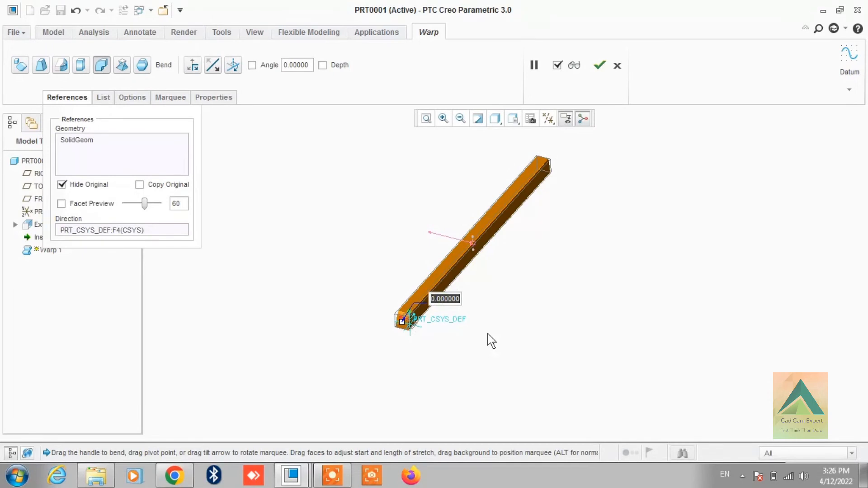
type("360")
key("Return")
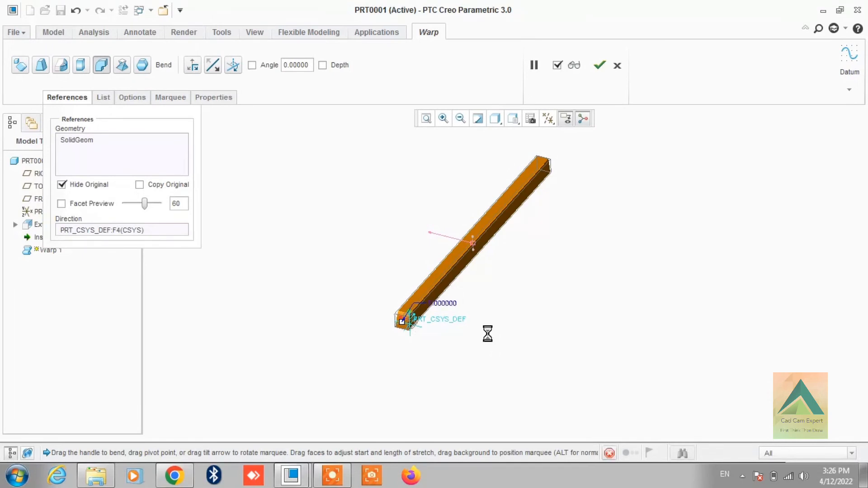
scroll(411, 207, "up", 4)
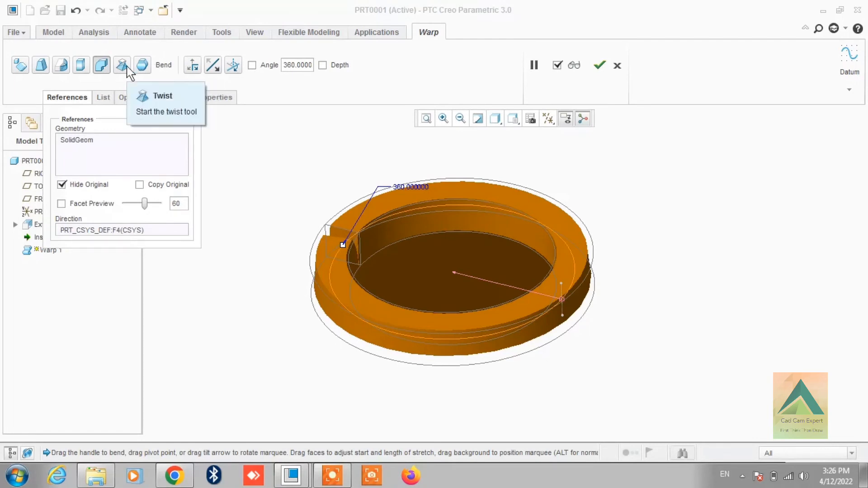
Set the bend angle to 0 degrees to straighten the bar.
double_click(401, 187)
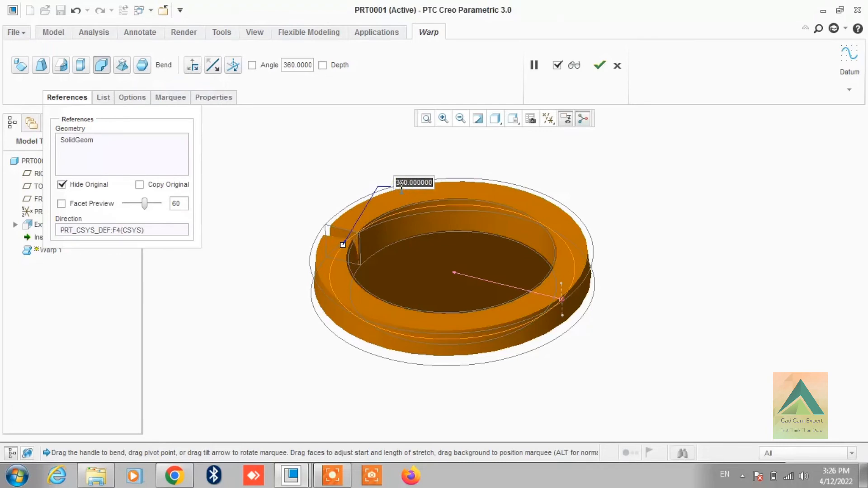
type("0")
key("Return")
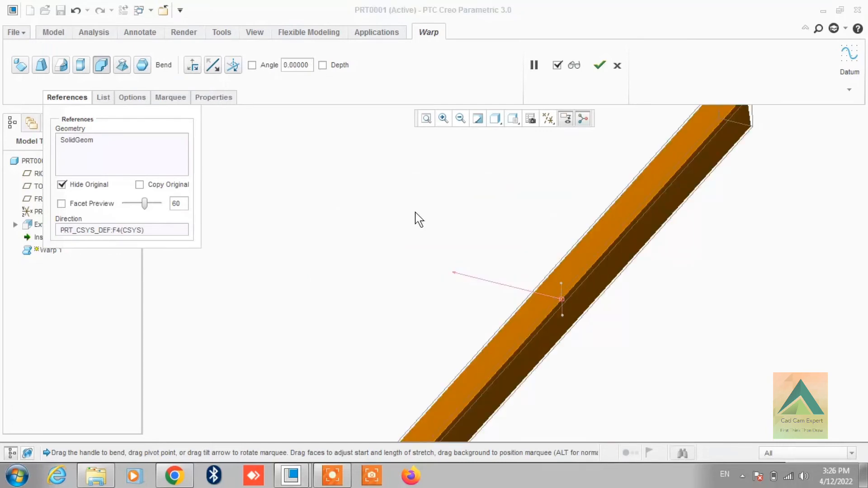
scroll(427, 219, "down", 1)
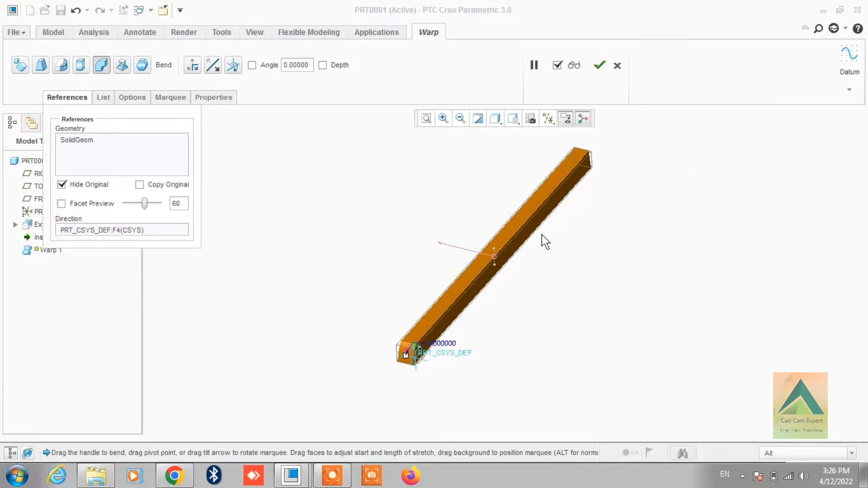
Twist the bar along its length by 360 degrees with the Twist deformation.
left_click(123, 65)
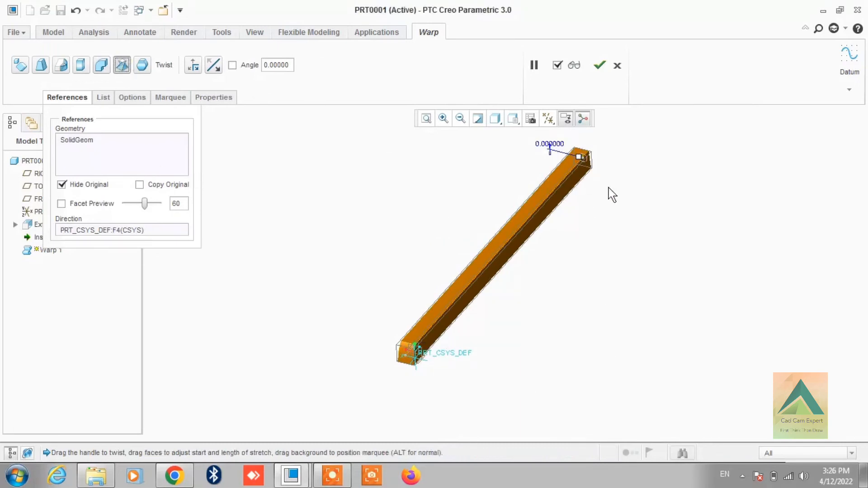
double_click(549, 144)
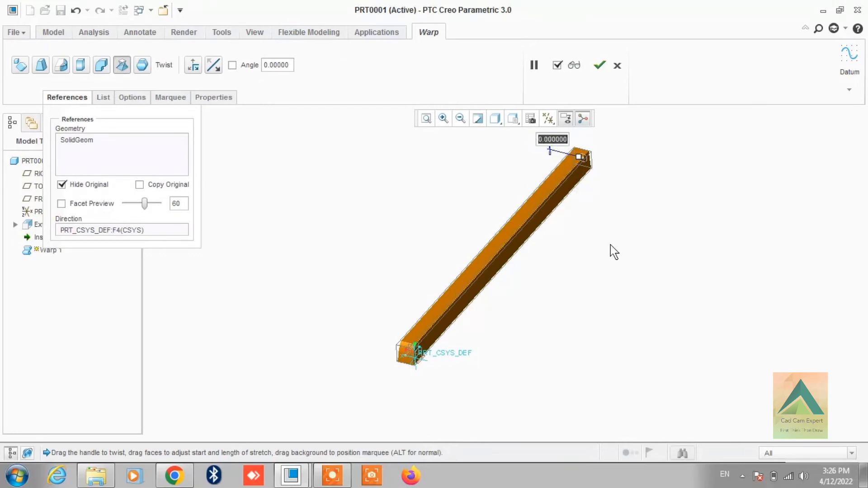
type("360")
key("Return")
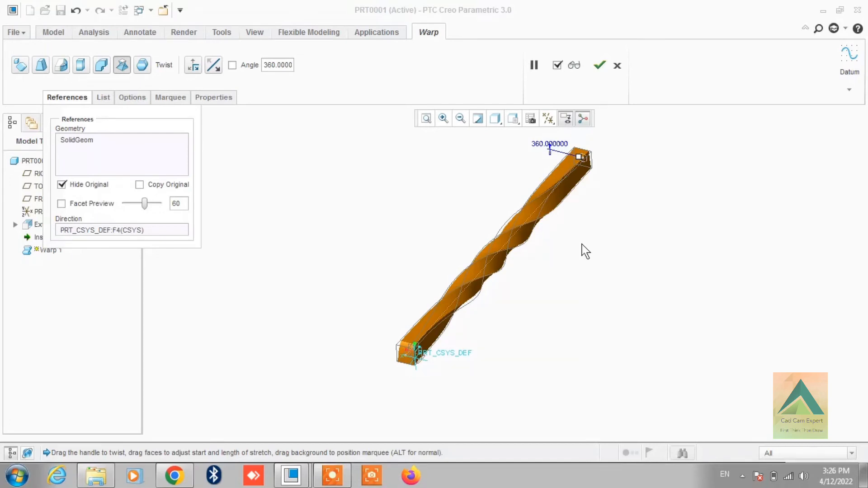
scroll(538, 250, "down", 3)
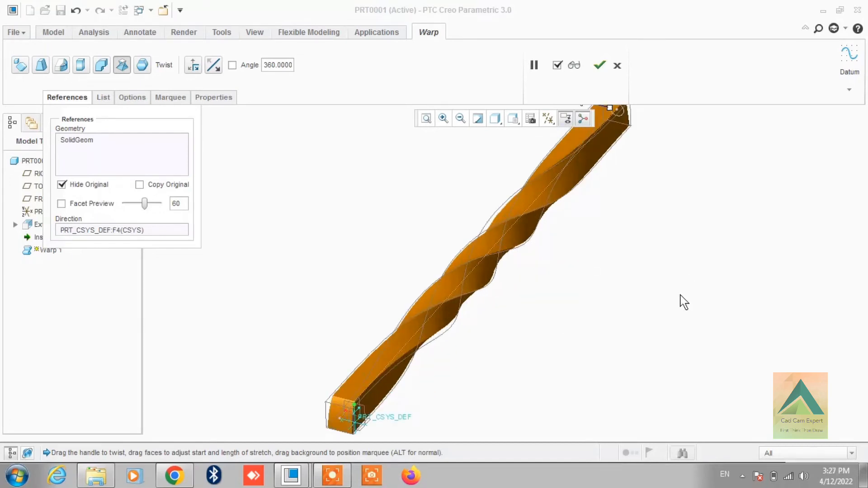
left_click(273, 64)
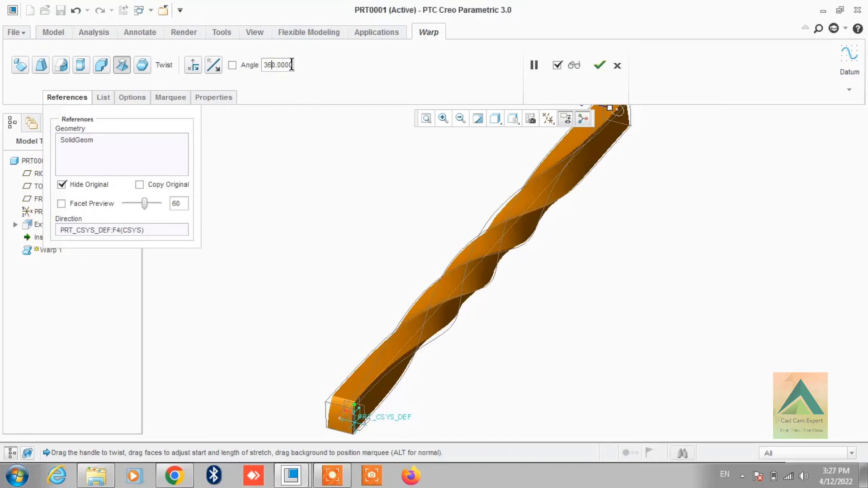
double_click(291, 65)
type("0")
key("BackSpace")
Sculpt the twisted bar with a 3 by 3 grid, pulling control points at the far end outward to flare it.
left_click(144, 66)
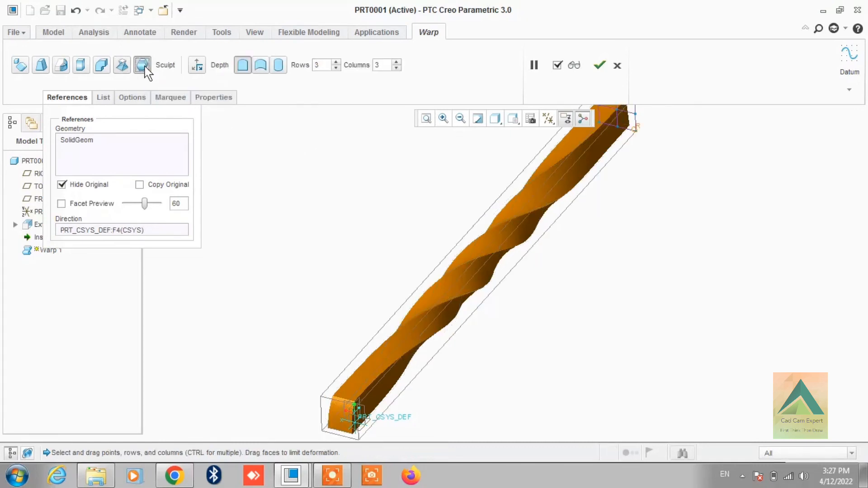
scroll(322, 206, "up", 5)
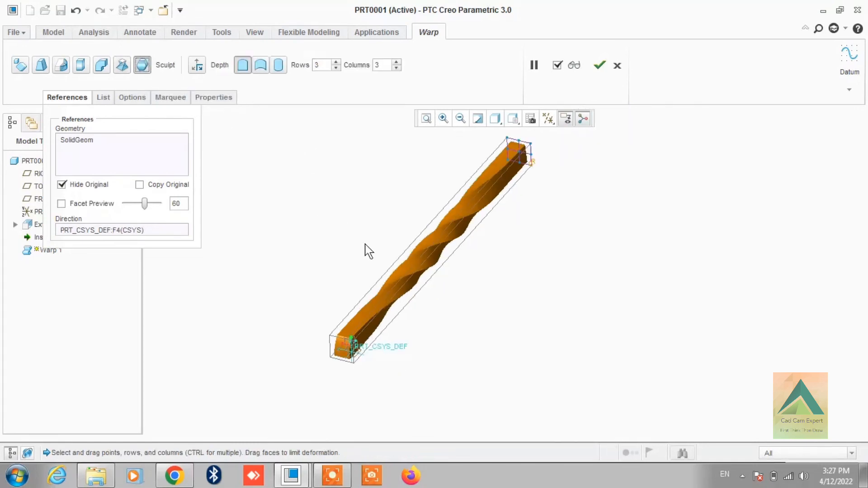
scroll(363, 297, "down", 6)
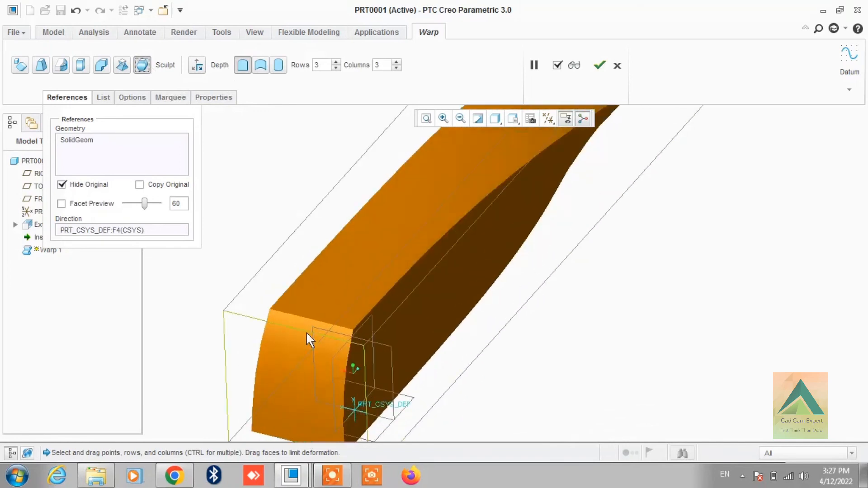
scroll(298, 208, "up", 3)
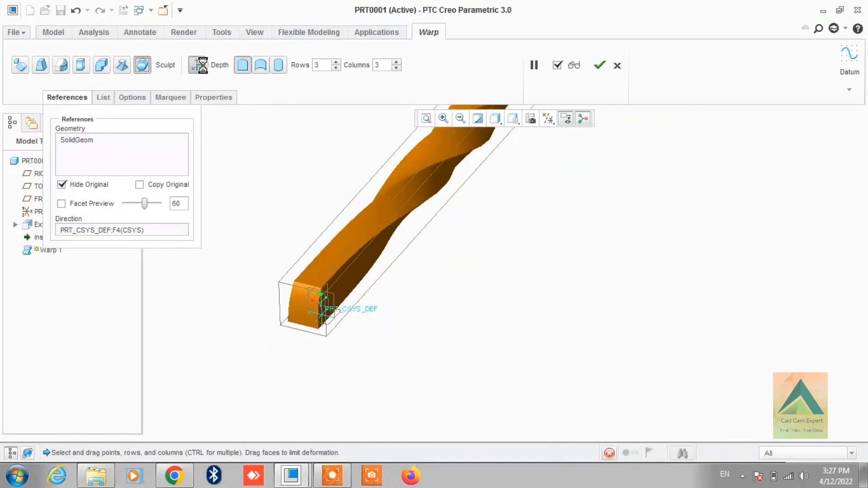
scroll(329, 342, "up", 3)
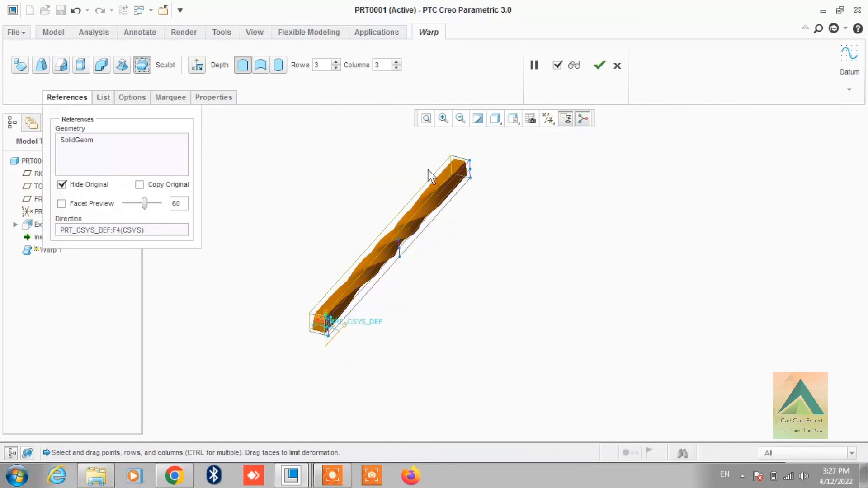
scroll(486, 136, "down", 5)
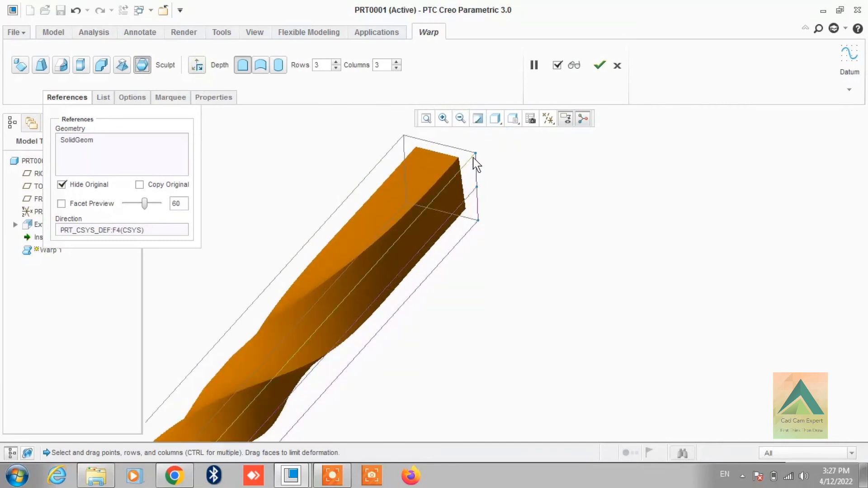
left_click_drag(474, 155, 541, 170)
left_click_drag(666, 234, 686, 282)
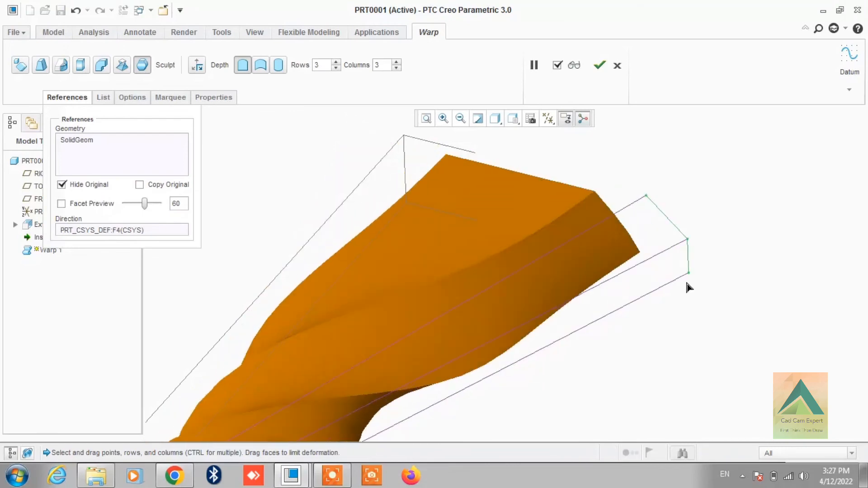
Pull the upper control point at the bar's coordinate-system end outward to sculpt that end.
scroll(509, 213, "down", 5)
scroll(378, 343, "up", 8)
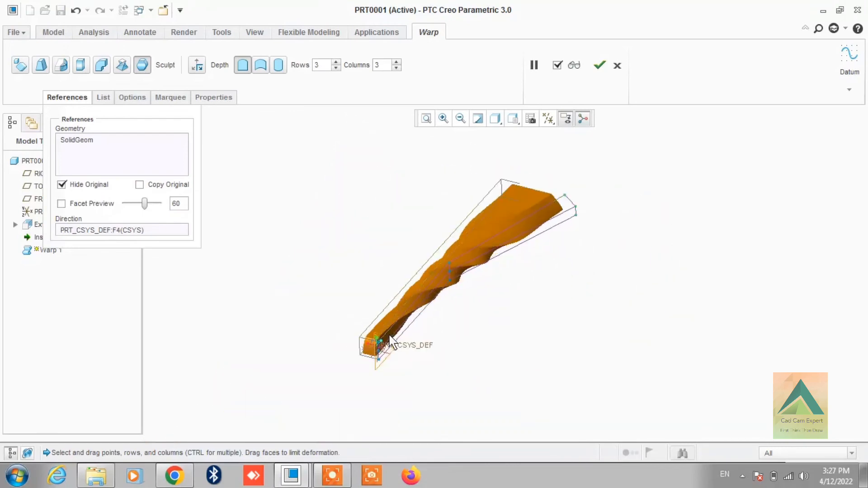
scroll(331, 376, "down", 2)
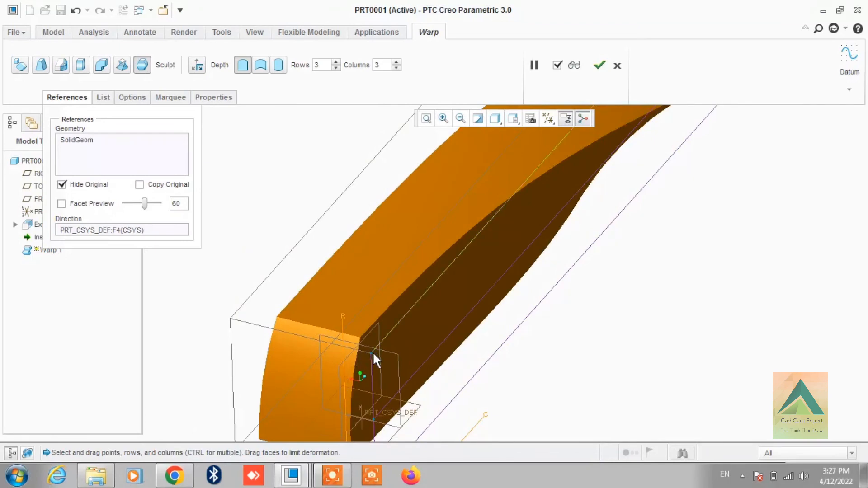
left_click_drag(372, 352, 550, 394)
scroll(310, 222, "up", 6)
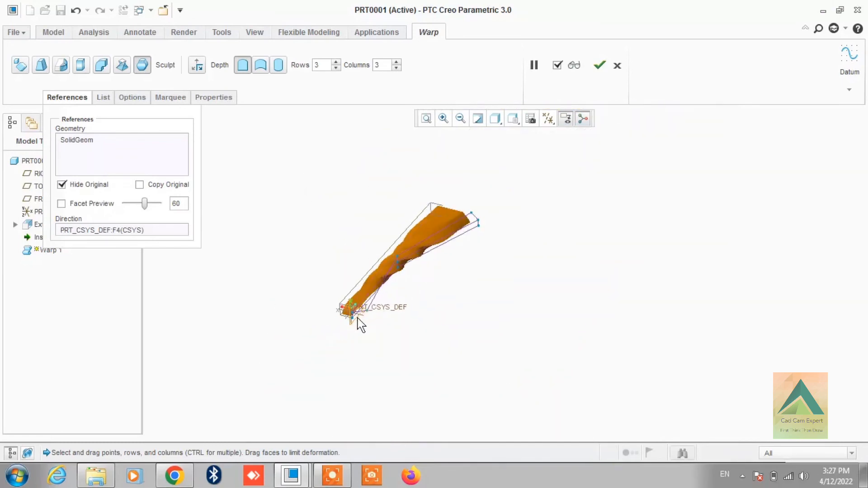
scroll(371, 272, "down", 3)
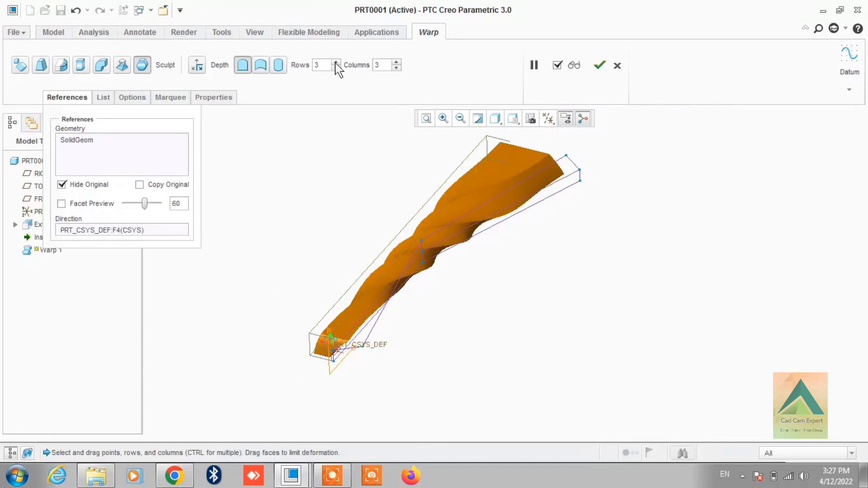
Keep the sculpt grid at 3 rows and 3 columns and complete the Warp feature.
left_click_drag(323, 66, 256, 62)
double_click(386, 68)
left_click(603, 66)
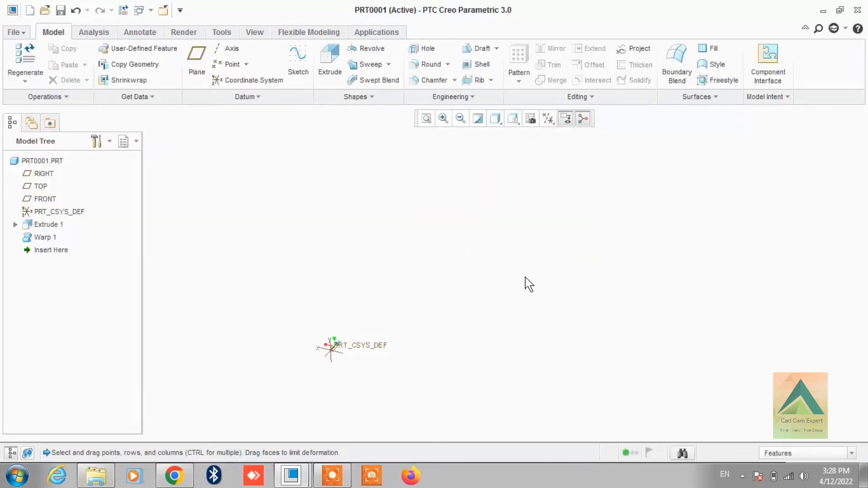
Examine the finished warped bar up close and from another angle.
scroll(480, 320, "up", 3)
scroll(353, 330, "down", 6)
scroll(482, 384, "down", 3)
scroll(482, 384, "down", 2)
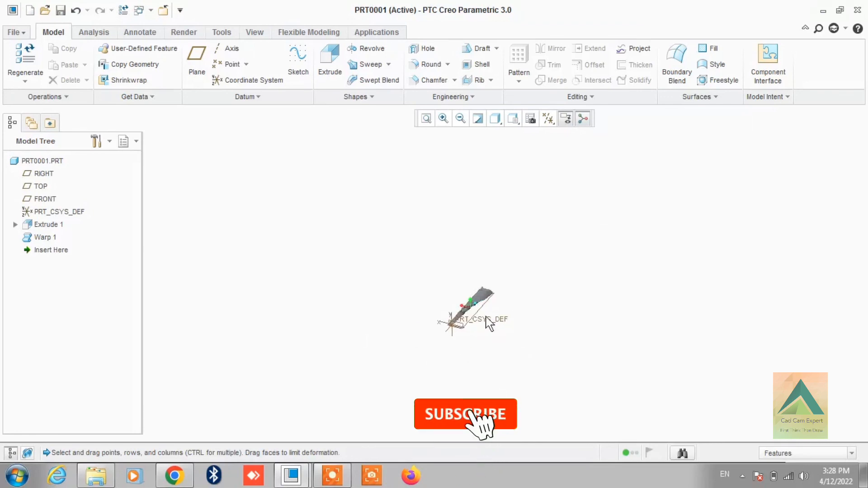
scroll(451, 326, "down", 5)
middle_click_drag(499, 324, 477, 326)
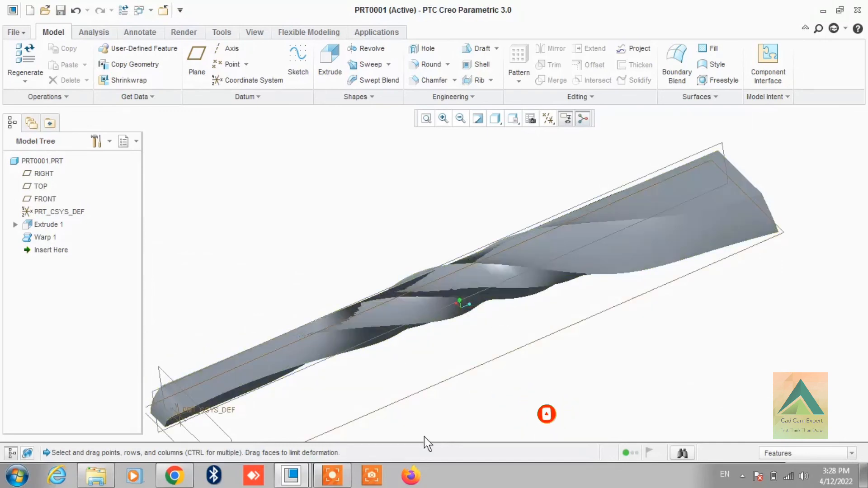
left_click(339, 474)
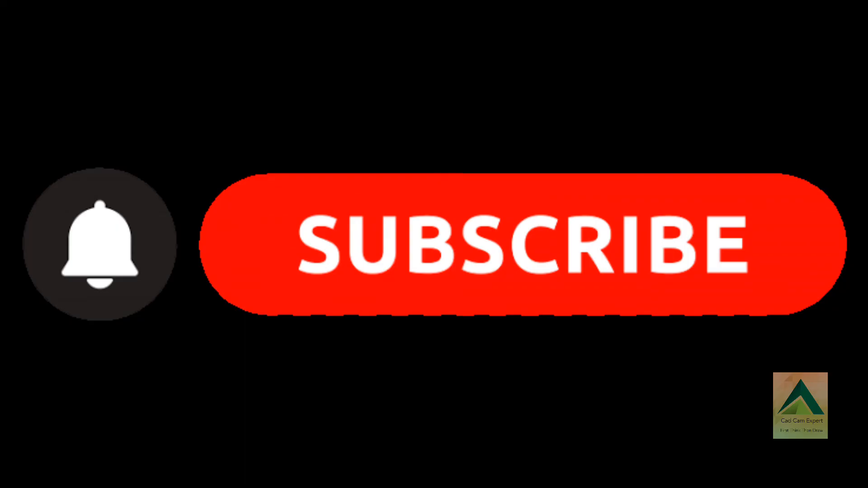